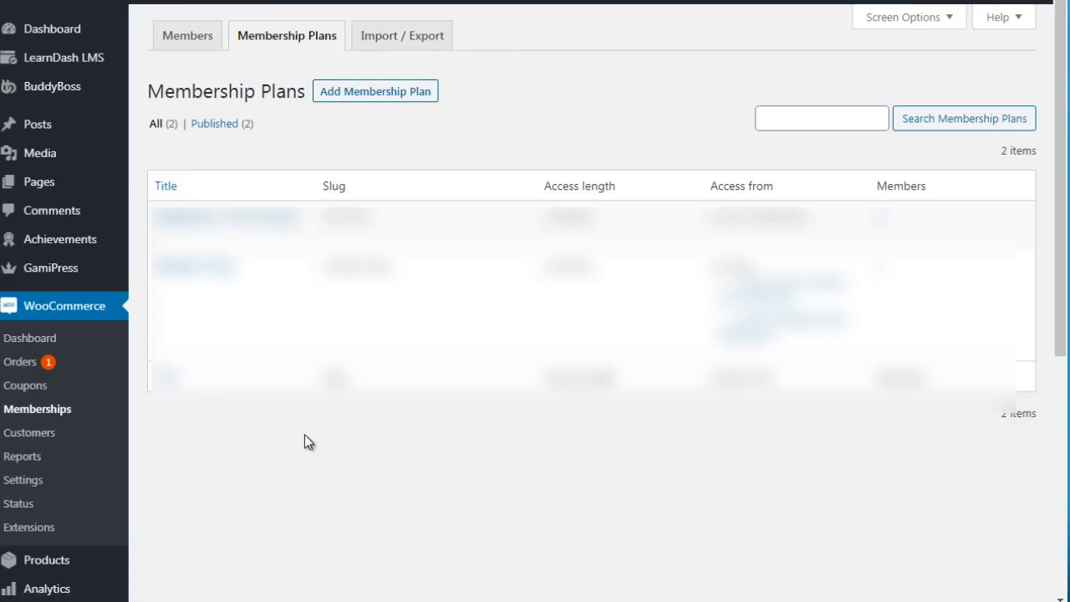
Create a new membership plan titled "Free Level 2".
{"action": "left_click", "coordinate": [387, 95]}
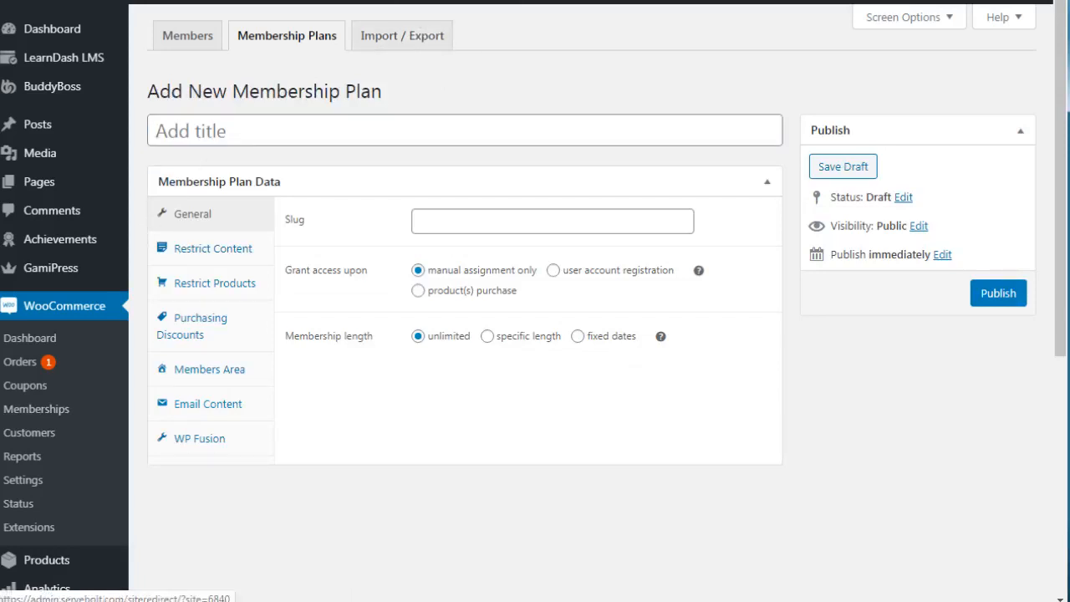
{"action": "left_click", "coordinate": [254, 129]}
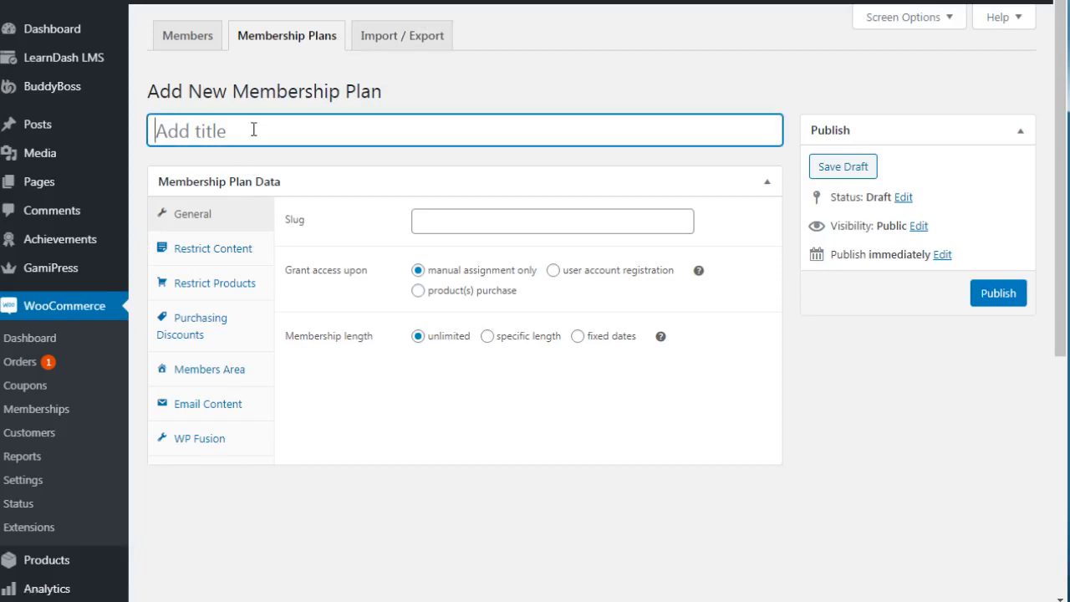
{"action": "type", "text": "F"}
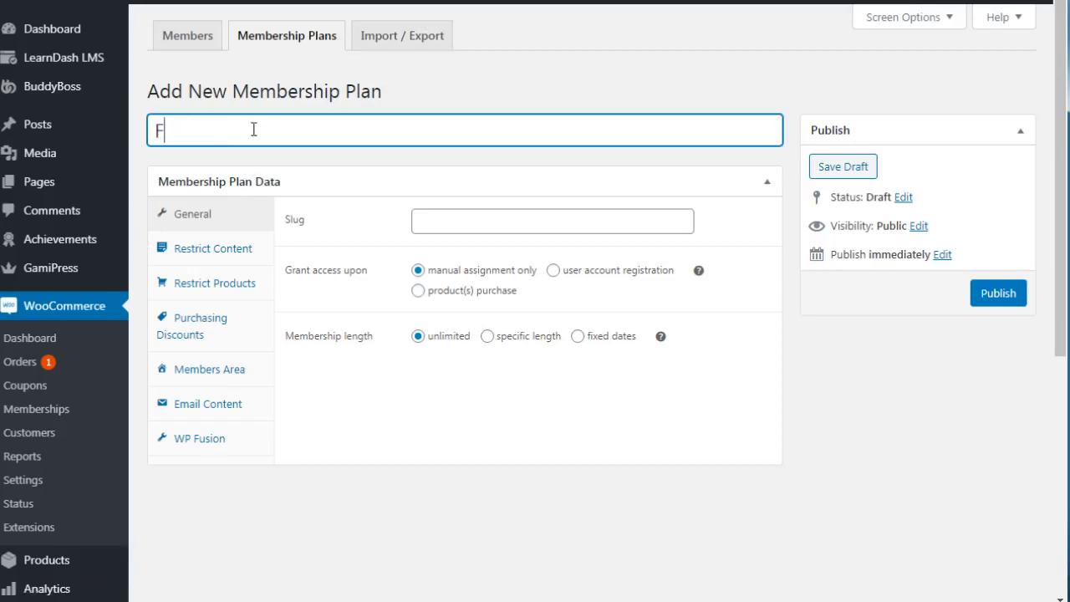
{"action": "type", "text": "ree Level 2"}
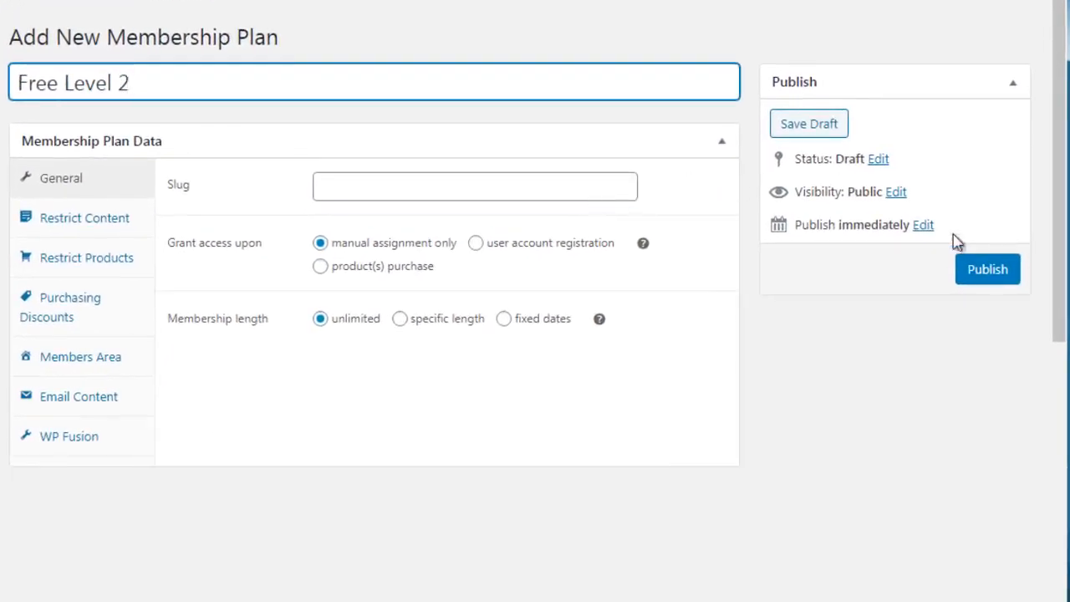
{"action": "left_click_drag", "start_coordinate": [1059, 178], "coordinate": [1059, 186]}
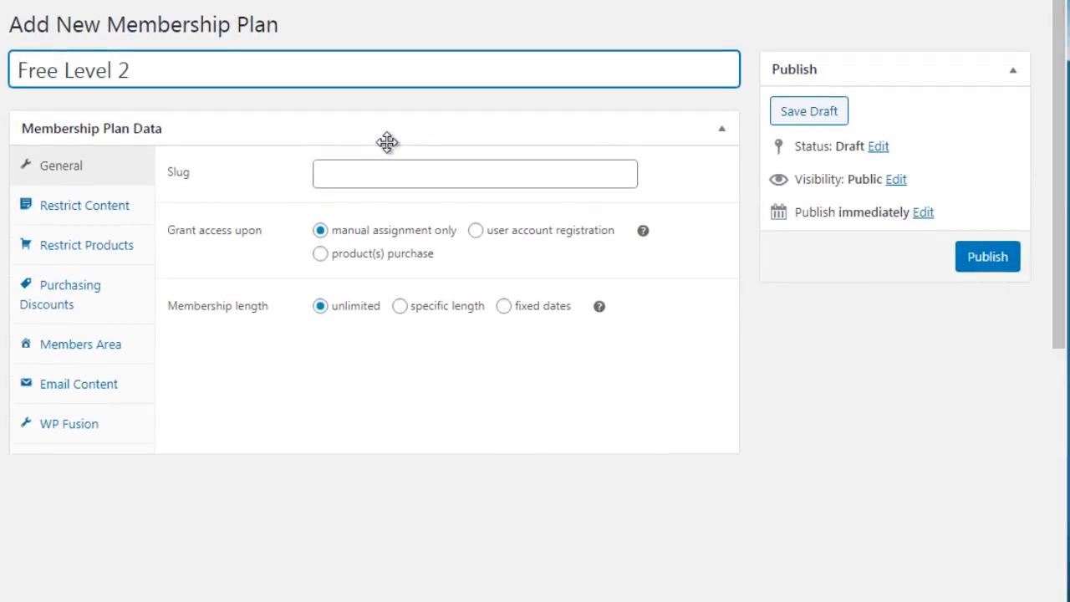
Set the membership plan's slug to "free-level-2-test".
{"action": "left_click", "coordinate": [349, 176]}
{"action": "type", "text": "f"}
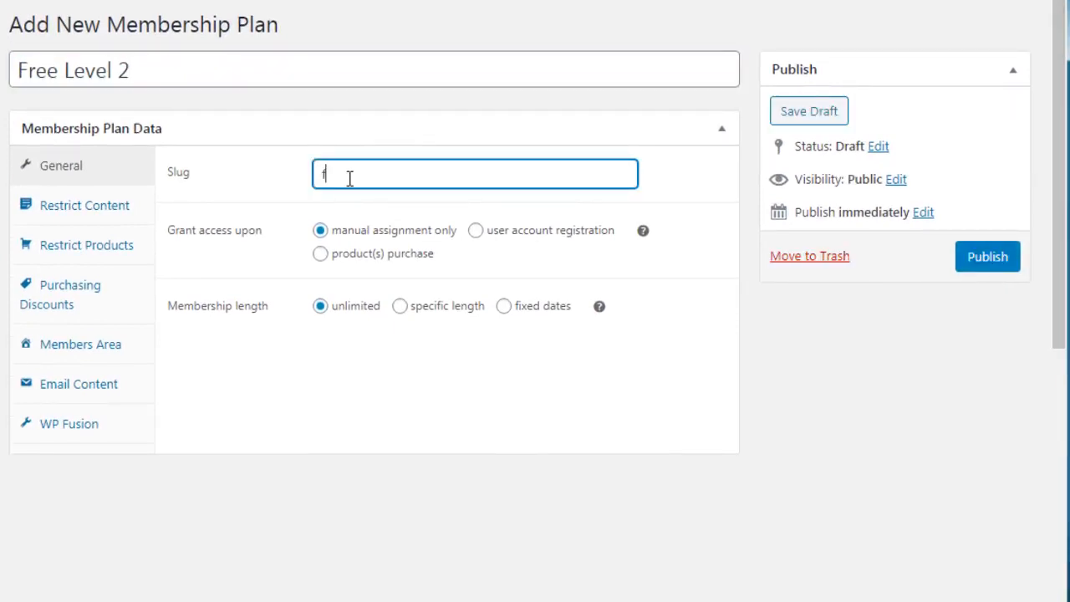
{"action": "type", "text": "ree-level-"}
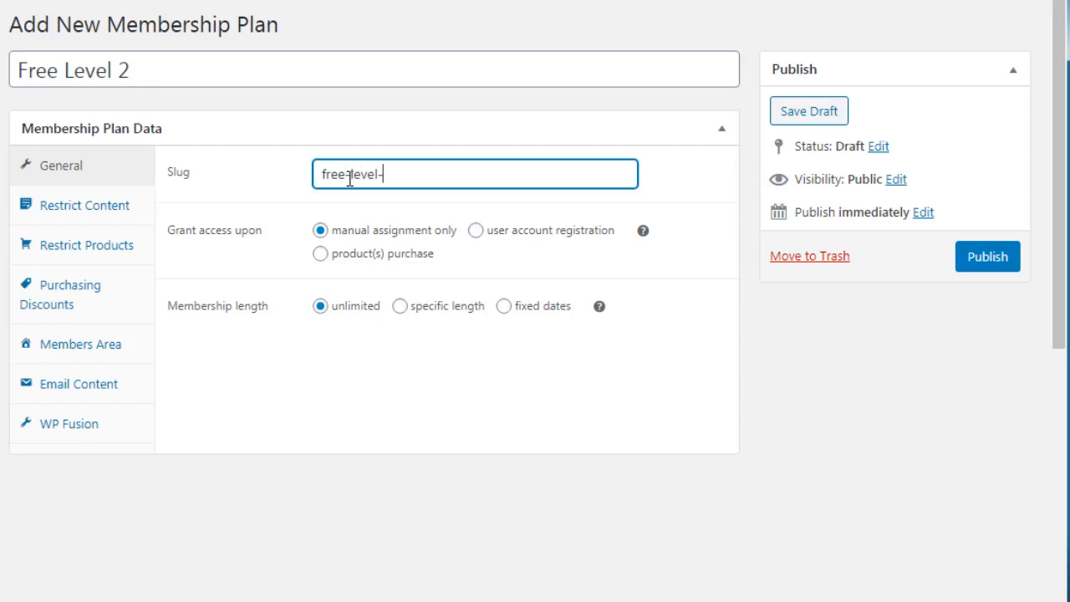
{"action": "type", "text": "2-test"}
{"action": "left_click", "coordinate": [285, 452]}
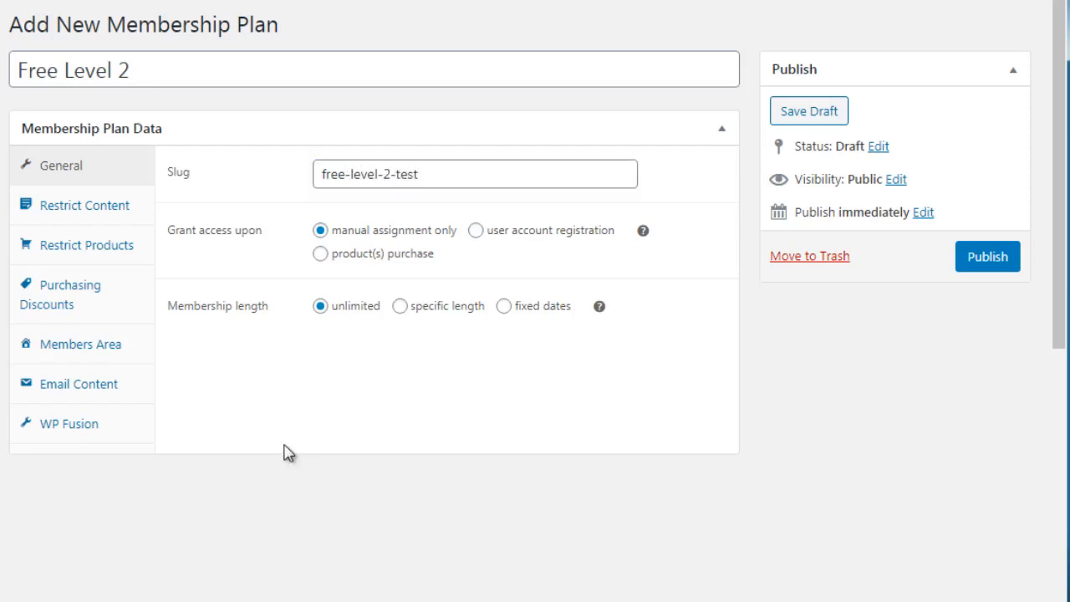
Set the plan to grant access upon user account registration.
{"action": "key", "text": "ctrl+plus"}
{"action": "key", "text": "ctrl+plus"}
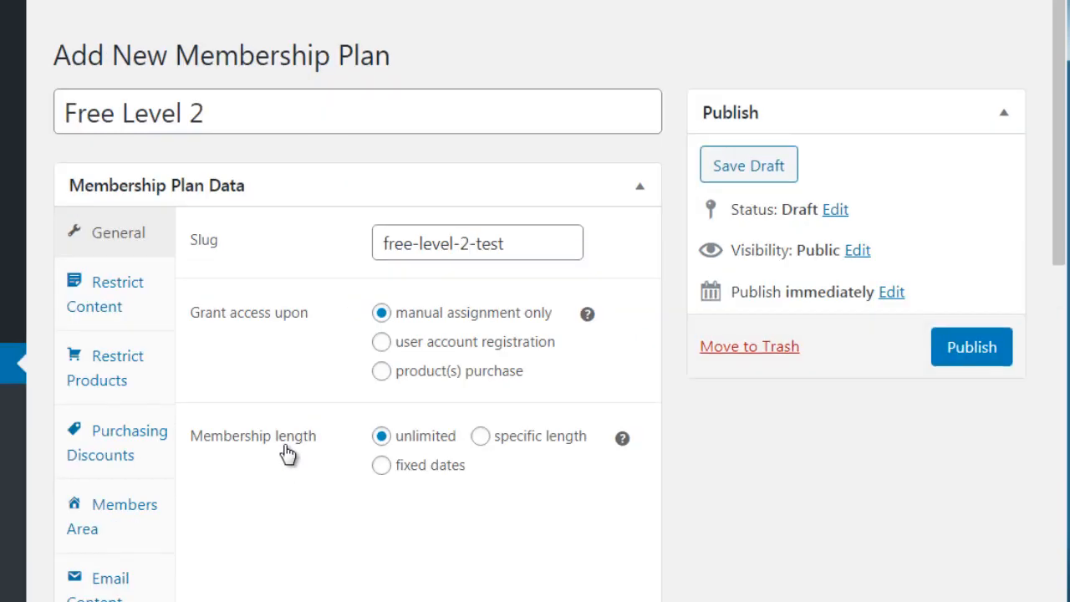
{"action": "left_click_drag", "start_coordinate": [1059, 105], "coordinate": [1059, 382]}
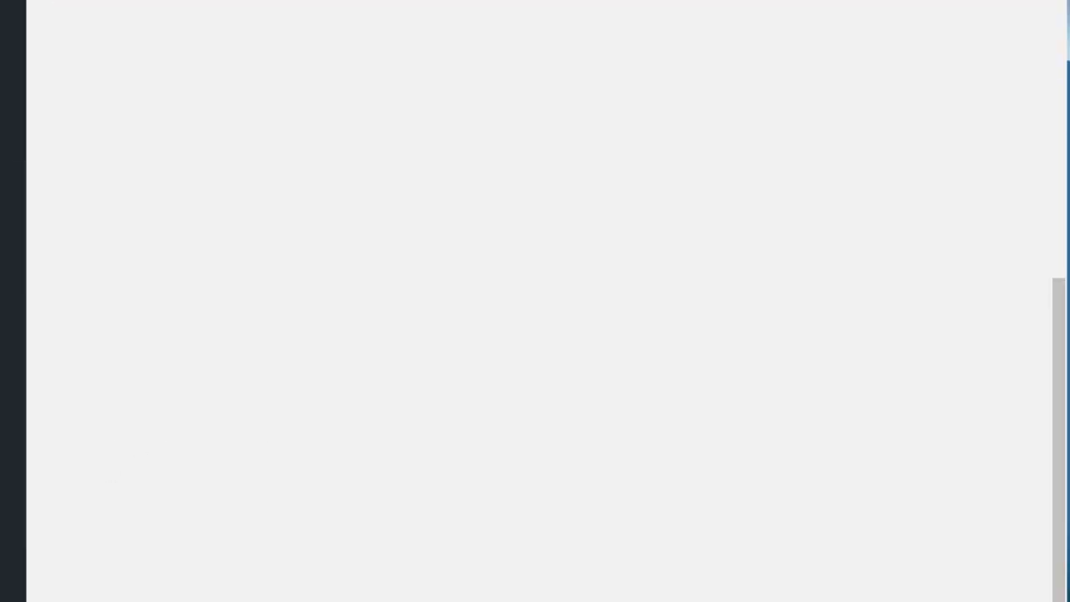
{"action": "key", "text": "ctrl+minus"}
{"action": "scroll", "coordinate": [1016, 423], "scroll_direction": "up", "scroll_amount": 5}
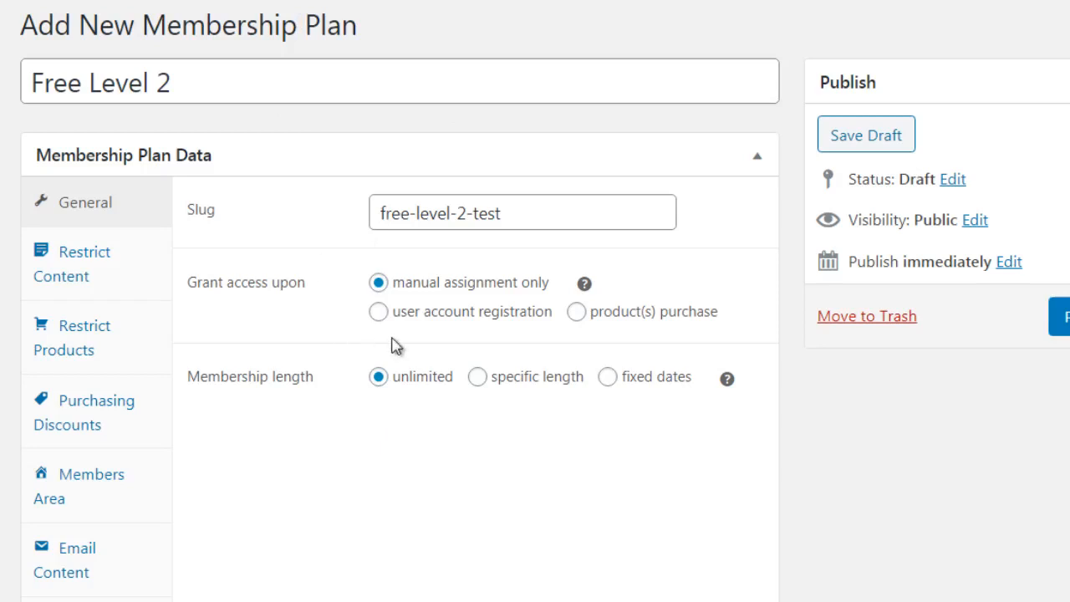
{"action": "left_click", "coordinate": [440, 322]}
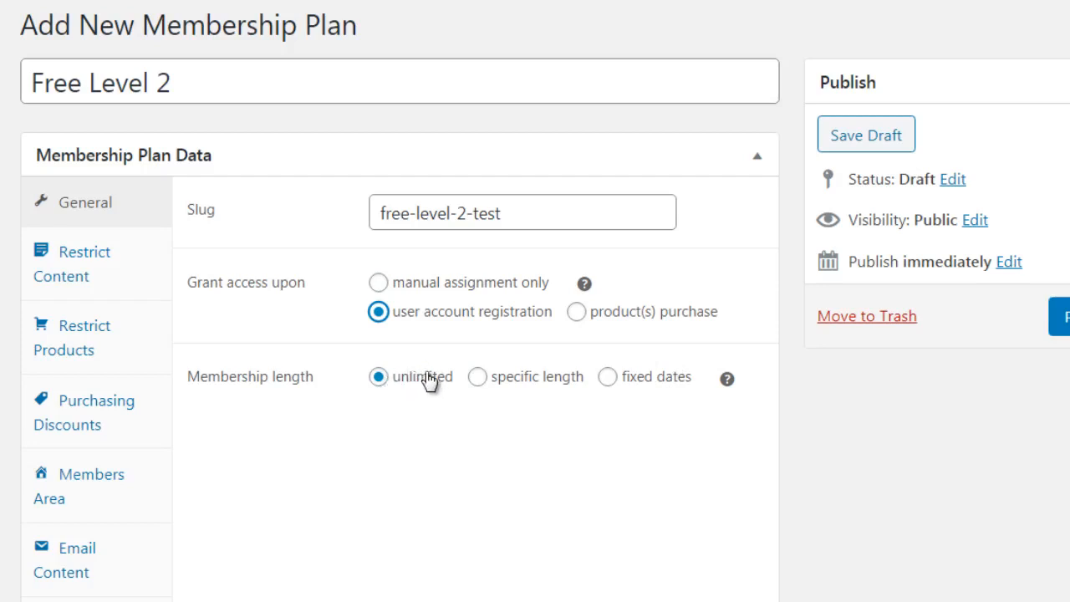
{"action": "left_click", "coordinate": [142, 270]}
{"action": "left_click", "coordinate": [146, 223]}
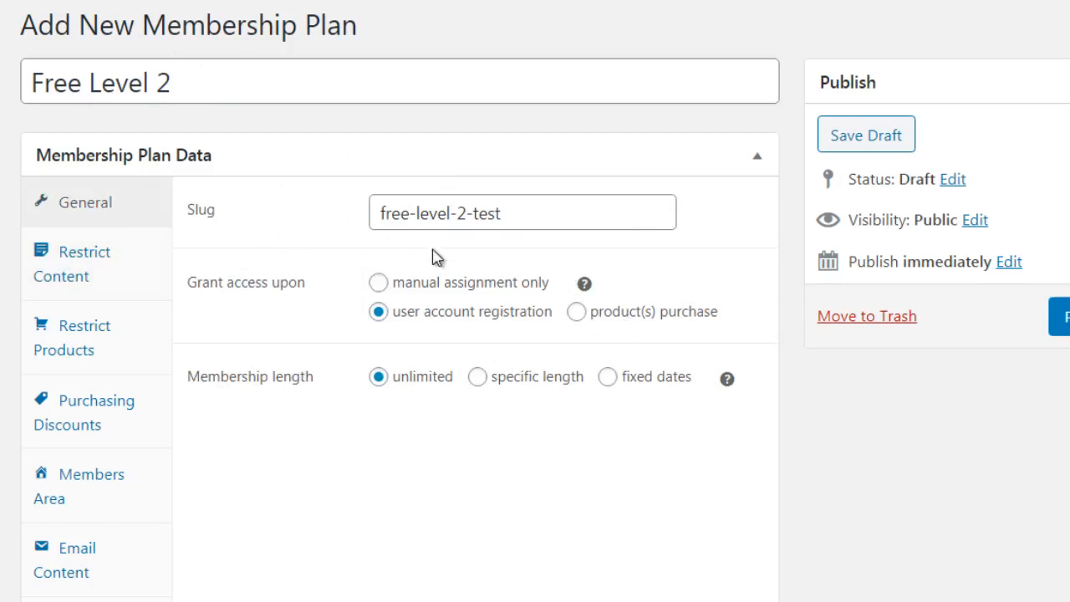
Add a content restriction rule to the plan and set its type to Pages.
{"action": "left_click", "coordinate": [138, 298]}
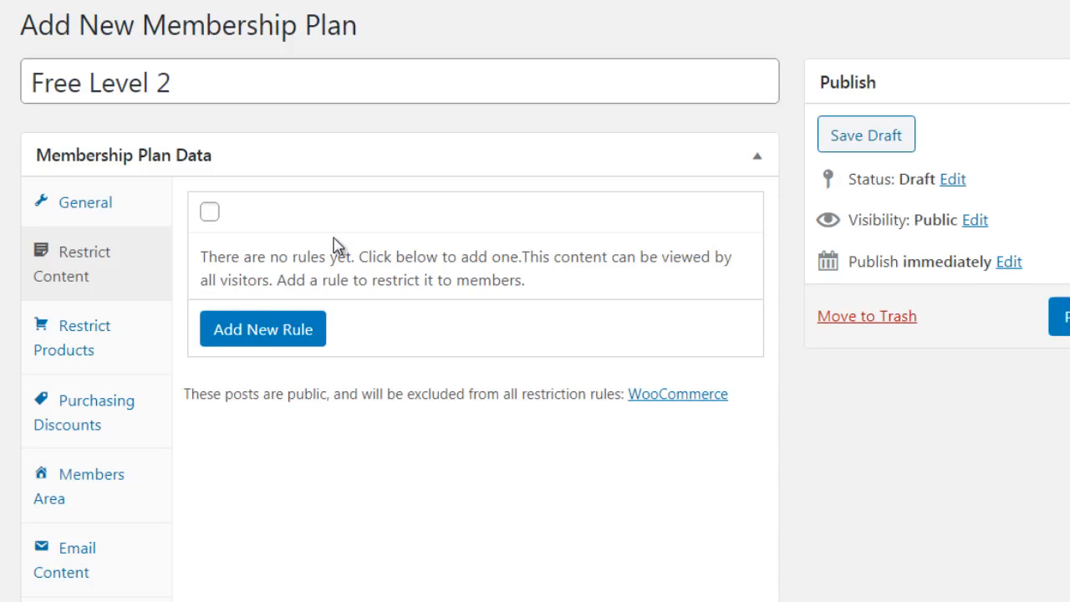
{"action": "left_click", "coordinate": [211, 214]}
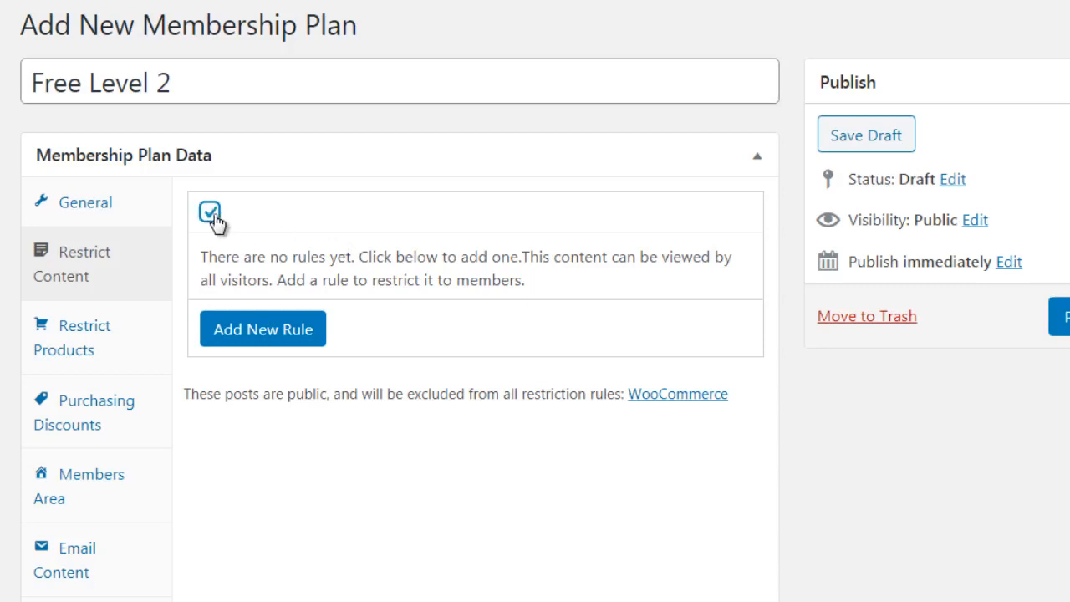
{"action": "left_click", "coordinate": [287, 337]}
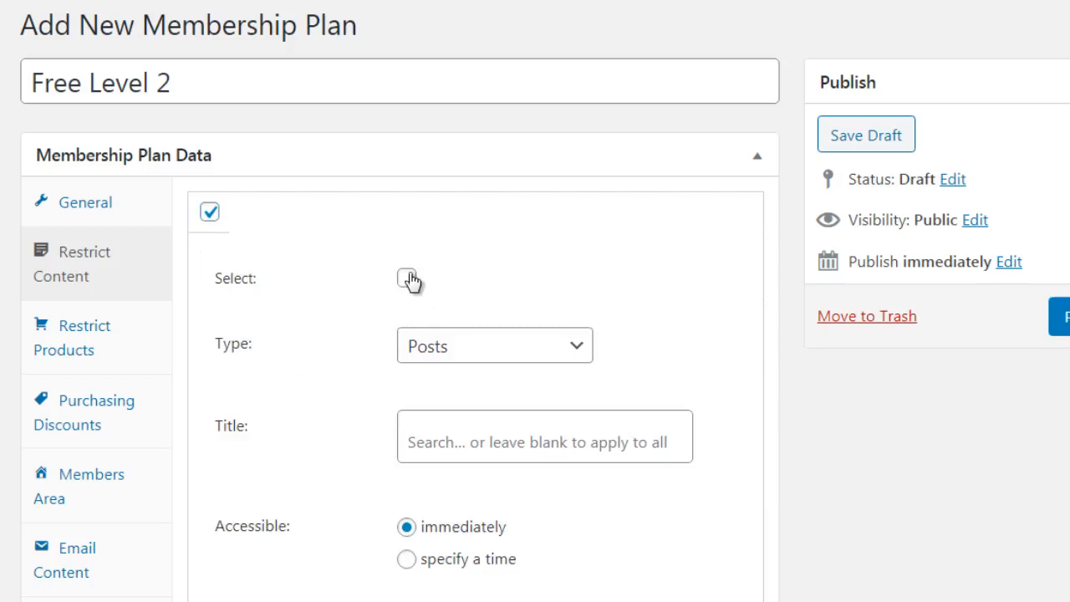
{"action": "left_click", "coordinate": [444, 356]}
{"action": "scroll", "coordinate": [450, 316], "scroll_direction": "down", "scroll_amount": 1}
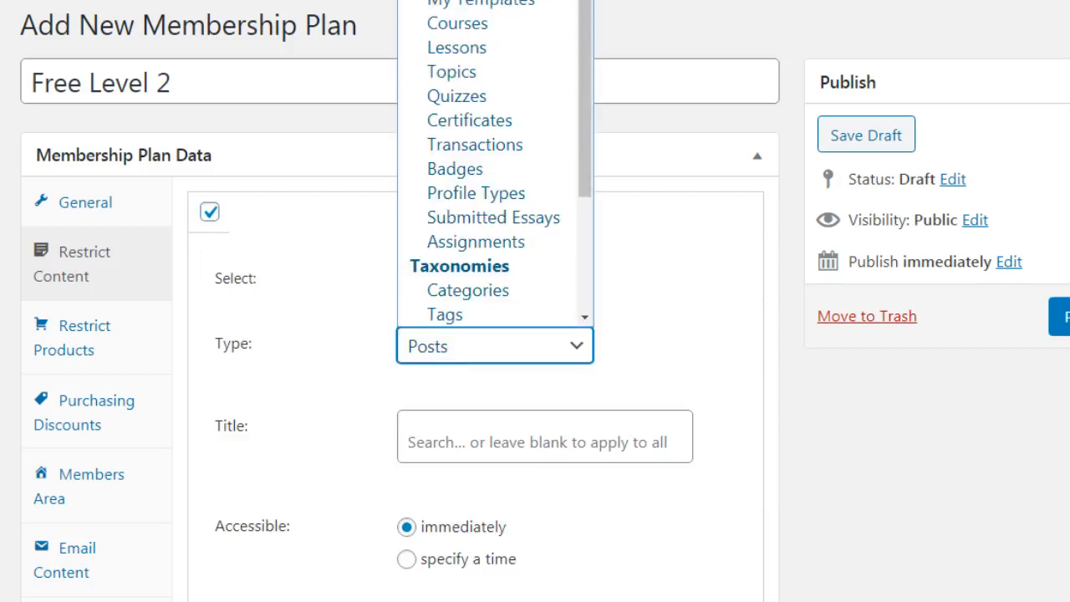
{"action": "left_click", "coordinate": [445, 1]}
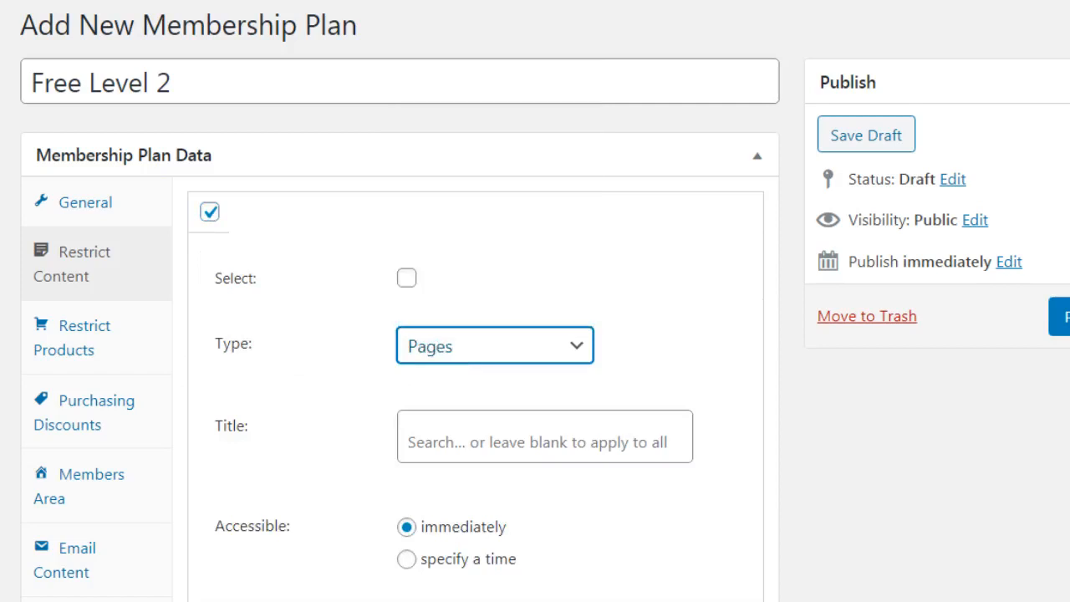
{"action": "scroll", "coordinate": [544, 310], "scroll_direction": "down", "scroll_amount": 2}
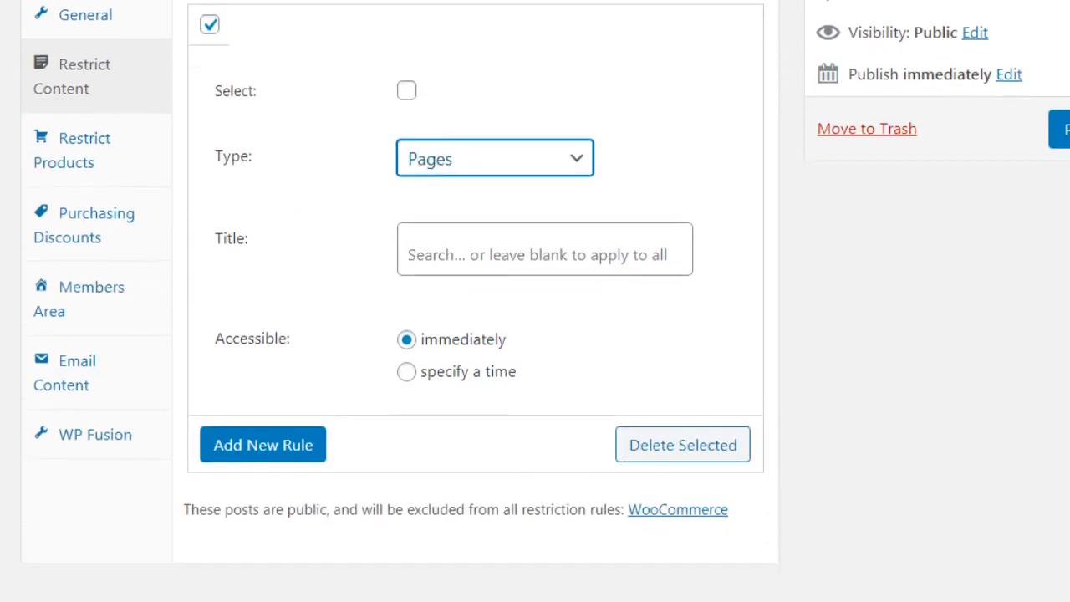
{"action": "left_click", "coordinate": [793, 247]}
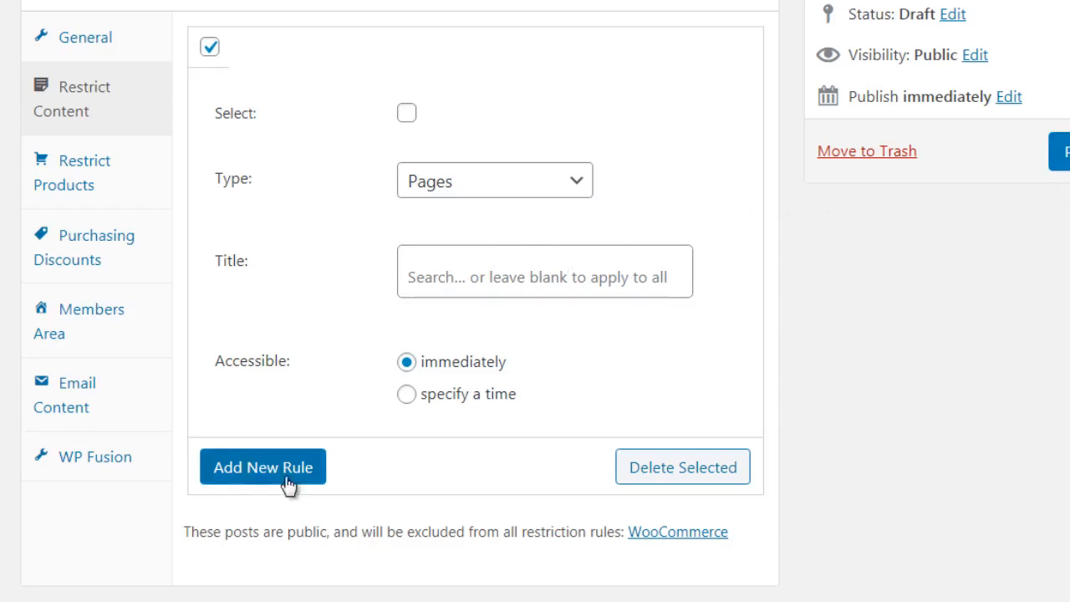
Review the rule's content types and try the specify a time option, returning its accessibility to immediately.
{"action": "left_click", "coordinate": [447, 187]}
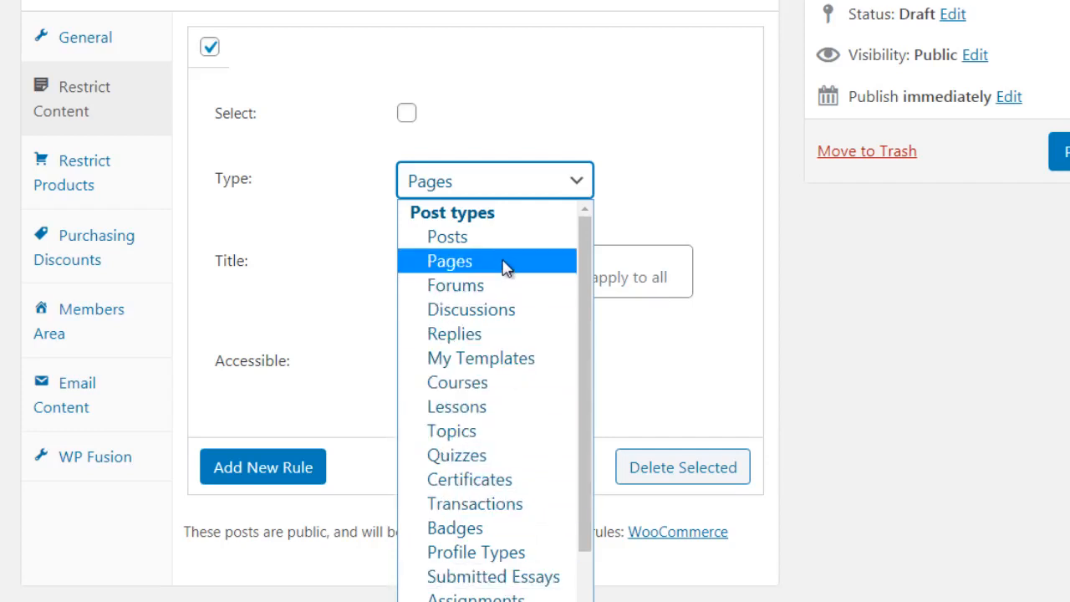
{"action": "left_click", "coordinate": [792, 307]}
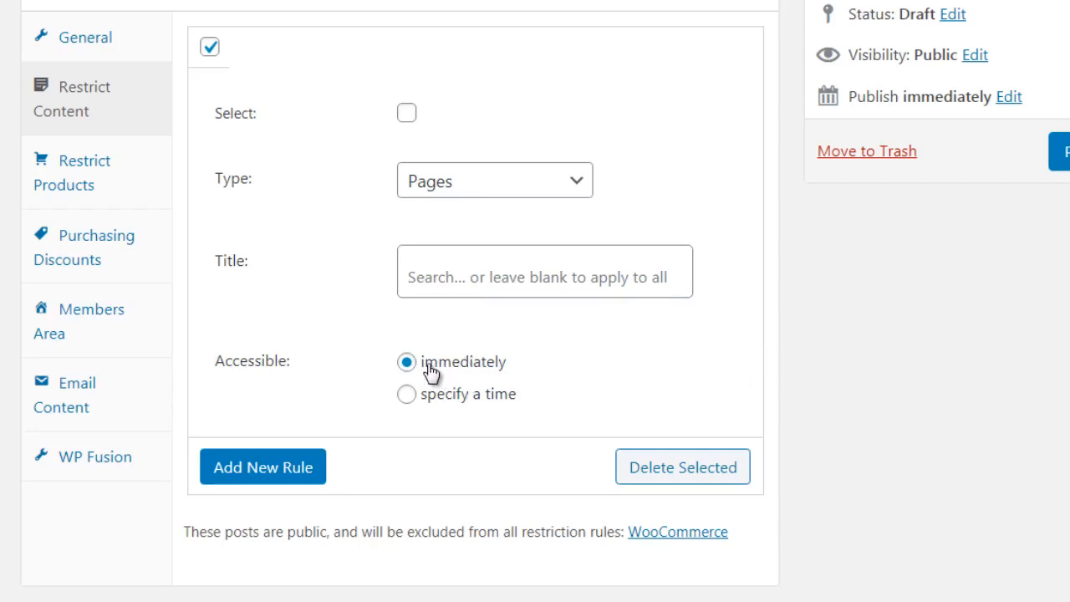
{"action": "left_click", "coordinate": [437, 400]}
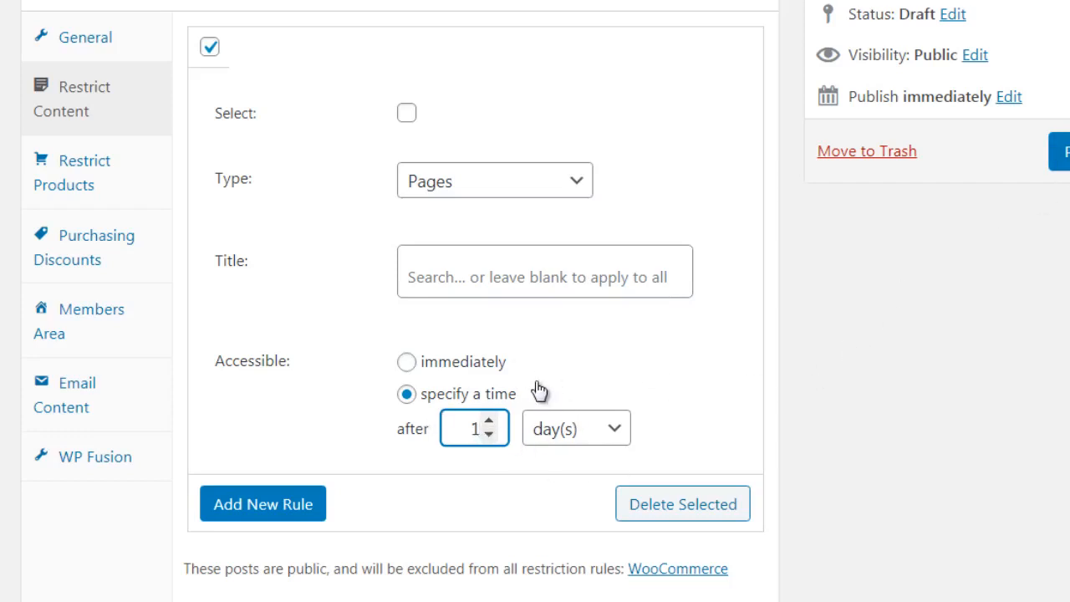
{"action": "left_click", "coordinate": [494, 363]}
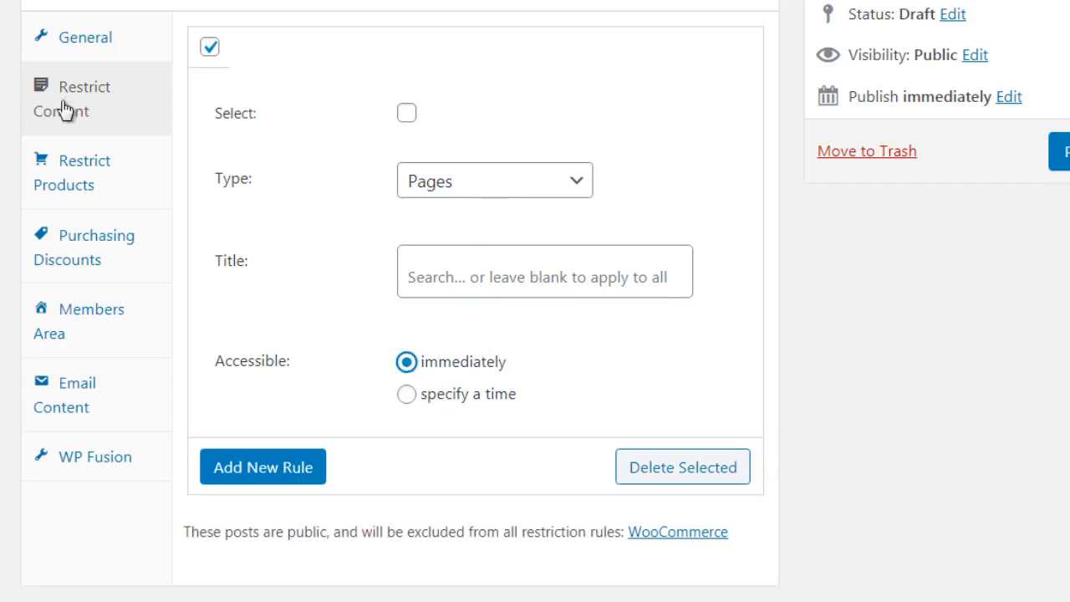
Add a product restriction rule to the plan and review its available types.
{"action": "left_click", "coordinate": [152, 178]}
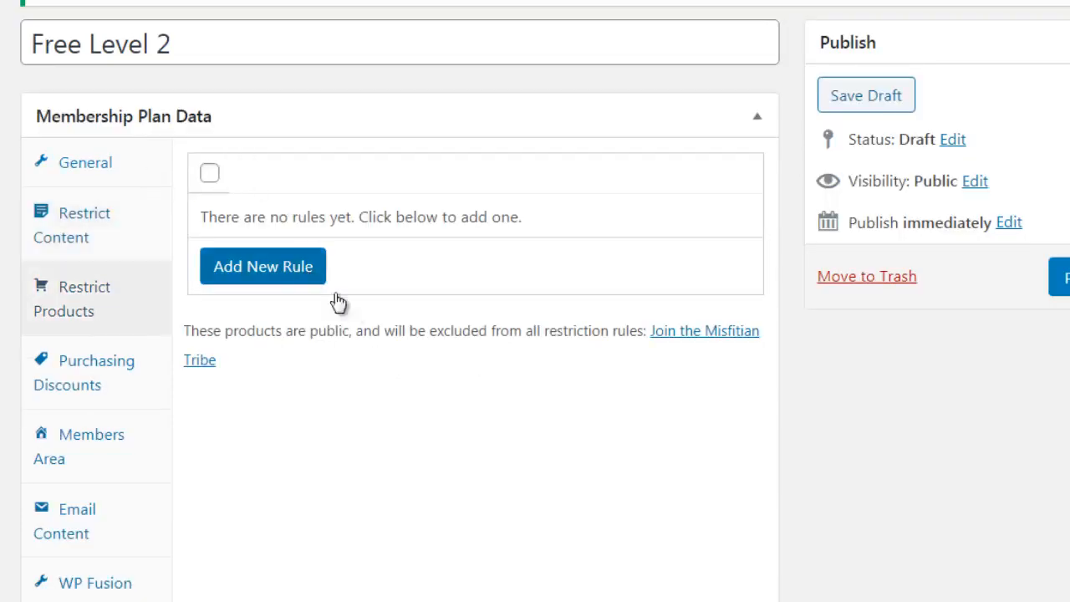
{"action": "left_click", "coordinate": [298, 268]}
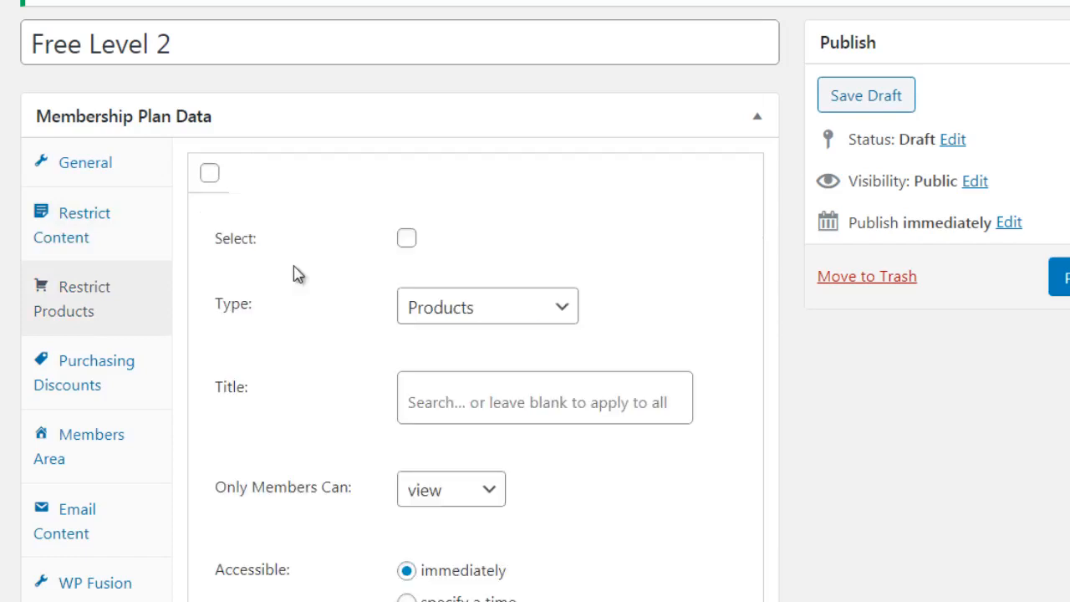
{"action": "left_click", "coordinate": [435, 318]}
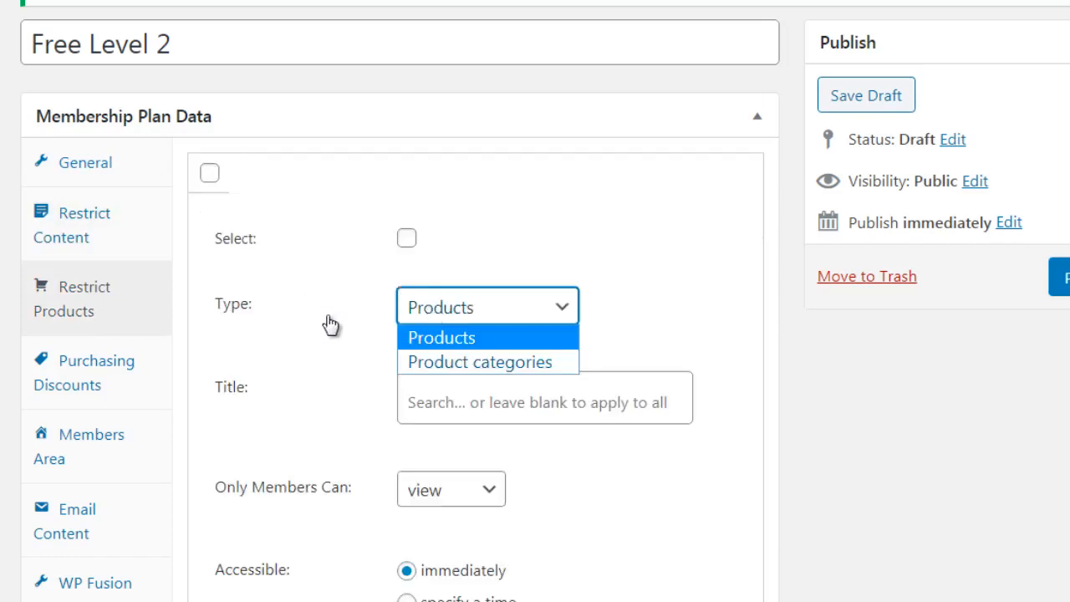
{"action": "left_click", "coordinate": [184, 299]}
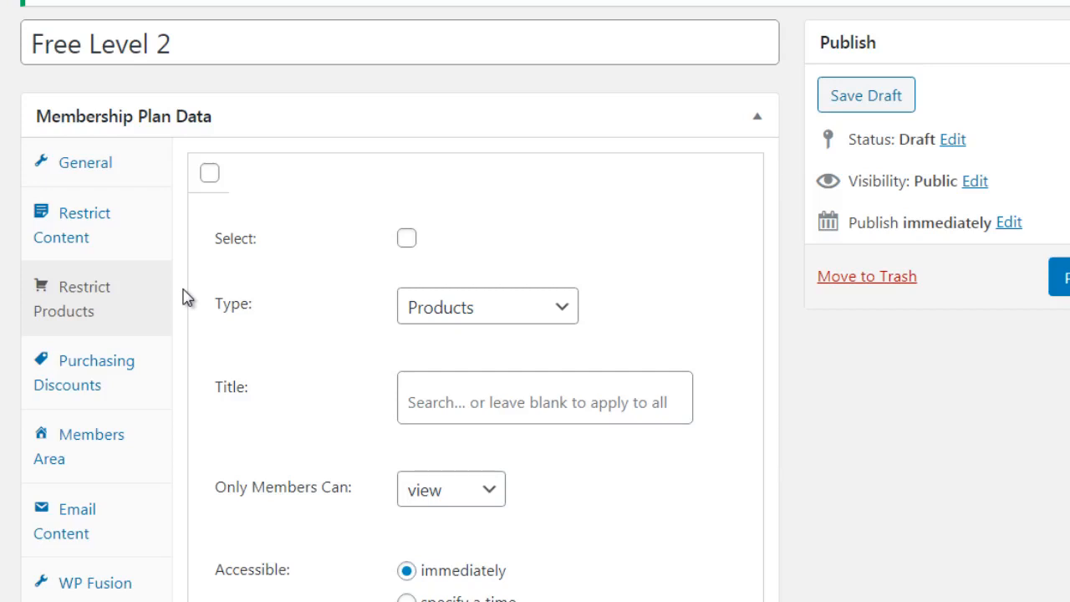
{"action": "left_click_drag", "start_coordinate": [186, 299], "coordinate": [366, 109]}
{"action": "left_click", "coordinate": [365, 109]}
{"action": "left_click", "coordinate": [404, 101]}
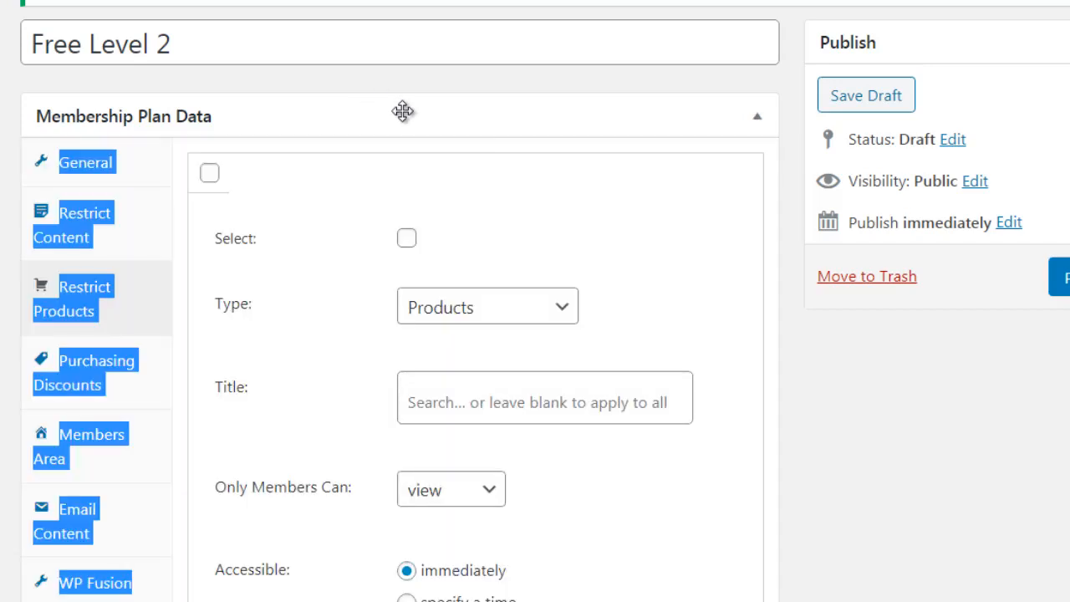
{"action": "left_click", "coordinate": [591, 81]}
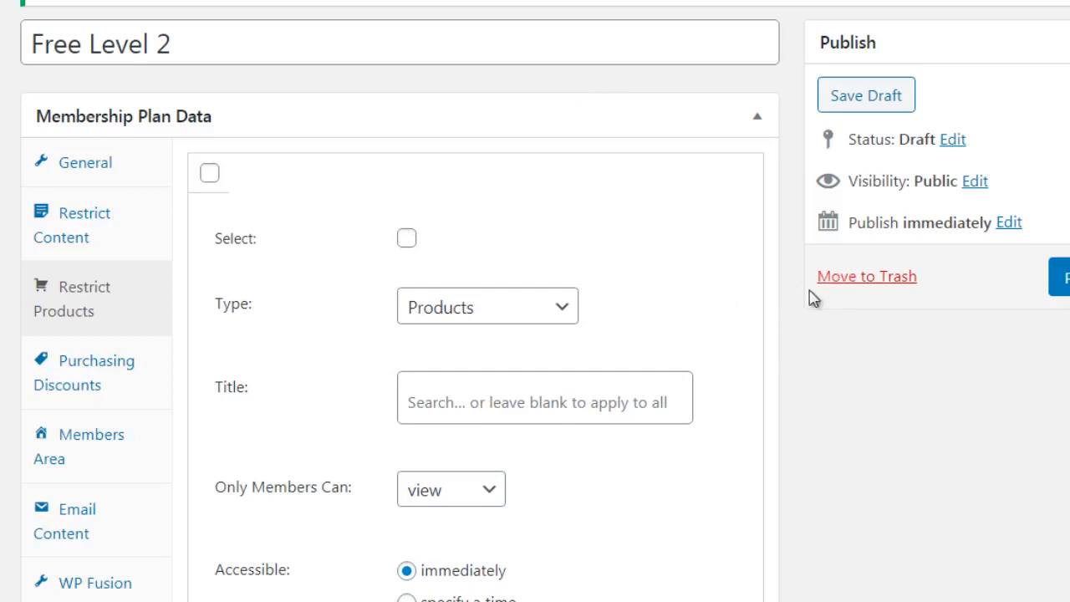
Select the new product restriction rule and delete it.
{"action": "scroll", "coordinate": [545, 301], "scroll_direction": "down", "scroll_amount": 1}
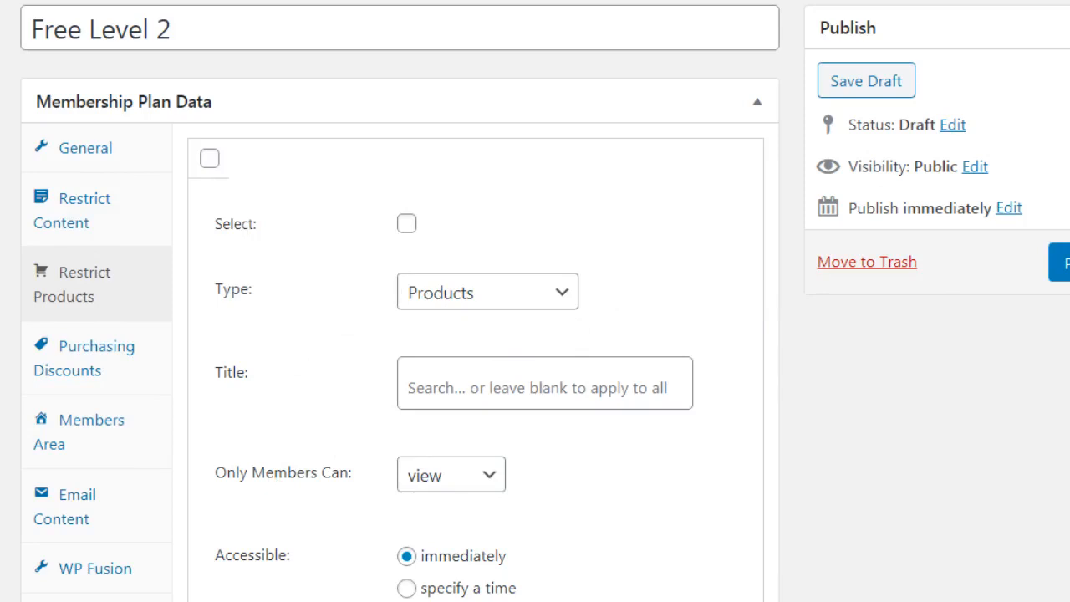
{"action": "left_click", "coordinate": [406, 224]}
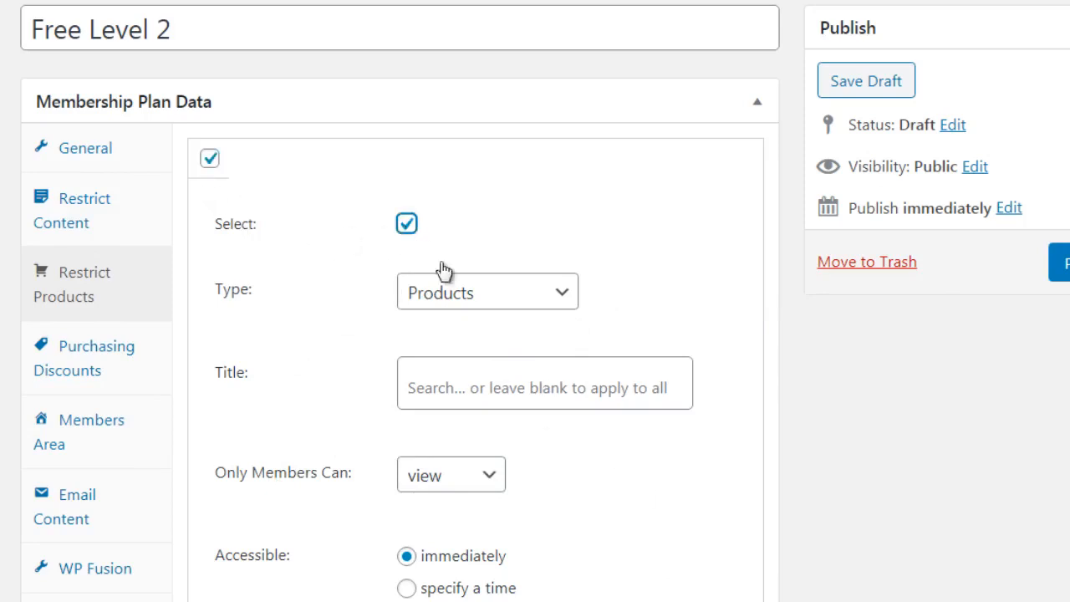
{"action": "left_click", "coordinate": [692, 600]}
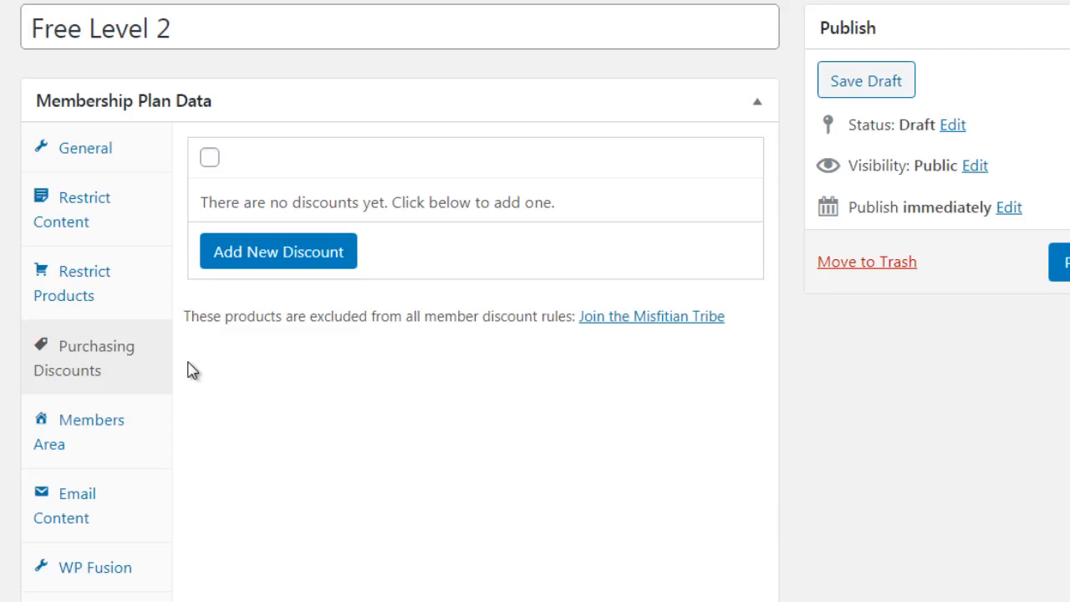
Add a purchasing discount to the plan and review its discount target and percentage or dollar type options.
{"action": "left_click", "coordinate": [304, 253]}
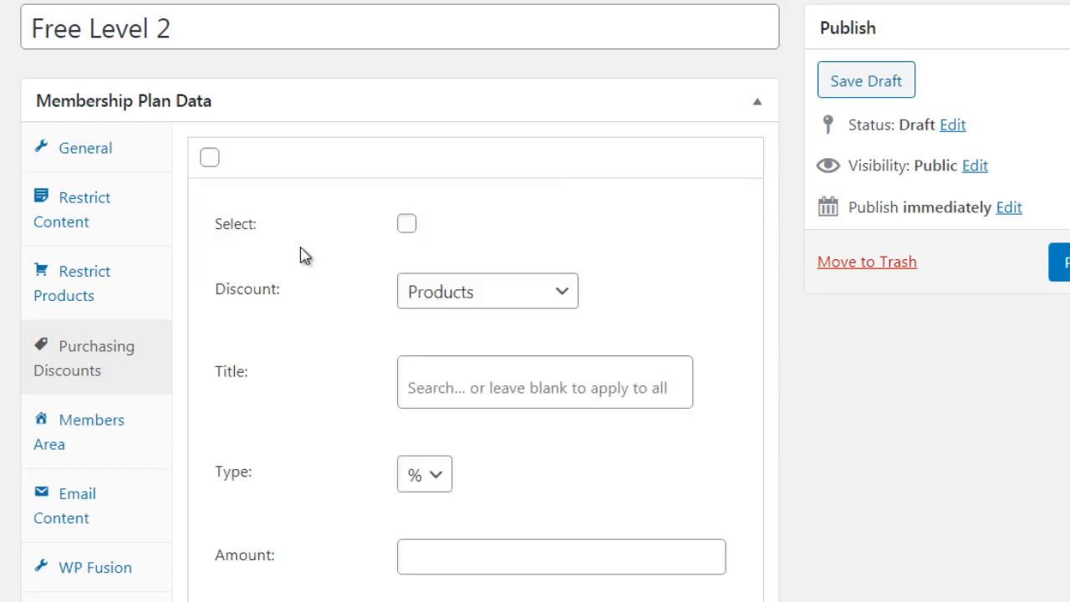
{"action": "left_click", "coordinate": [435, 308]}
{"action": "left_click", "coordinate": [346, 357]}
{"action": "left_click", "coordinate": [435, 476]}
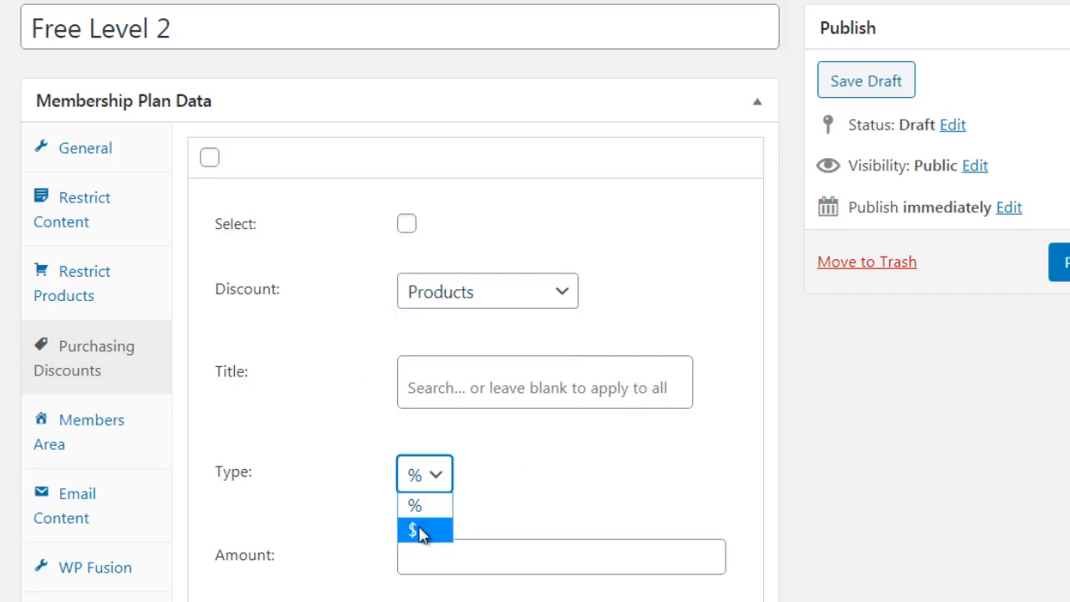
{"action": "left_click", "coordinate": [191, 444]}
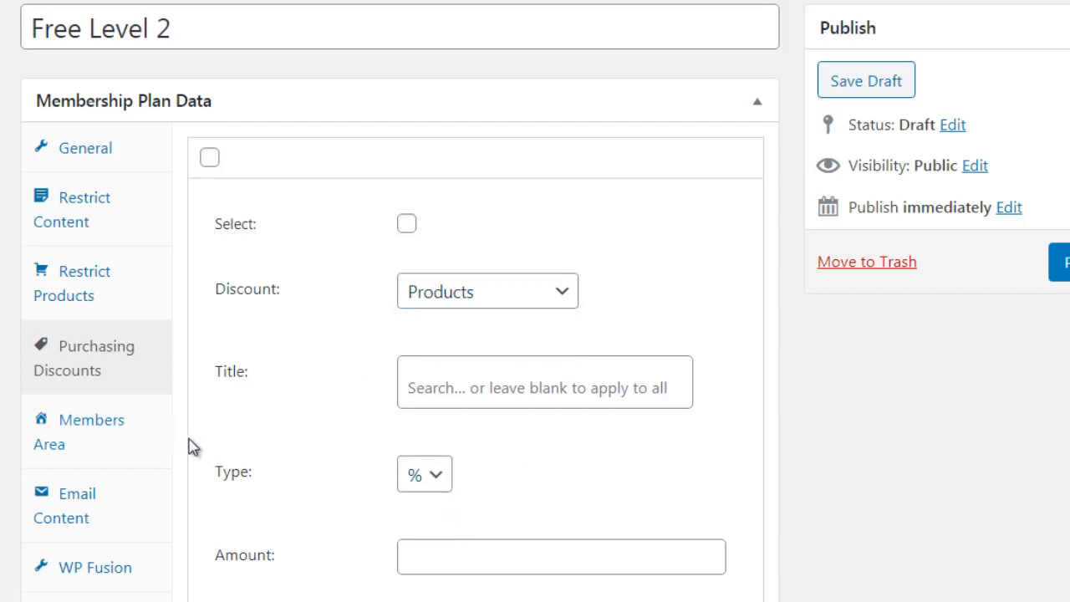
Remove every included section from the plan's Members Area settings.
{"action": "left_click", "coordinate": [143, 435]}
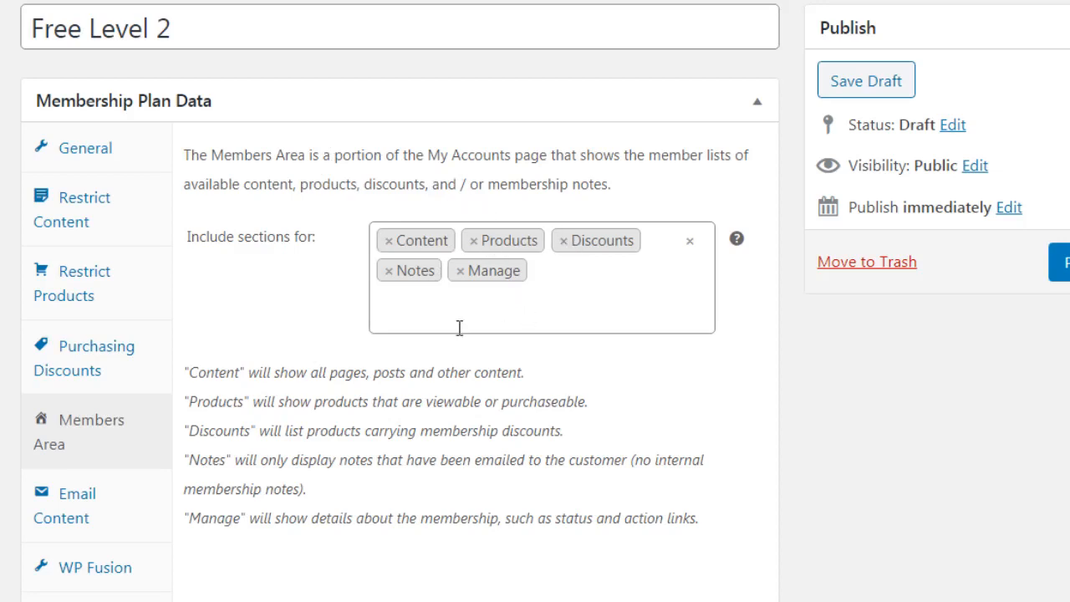
{"action": "left_click", "coordinate": [389, 243]}
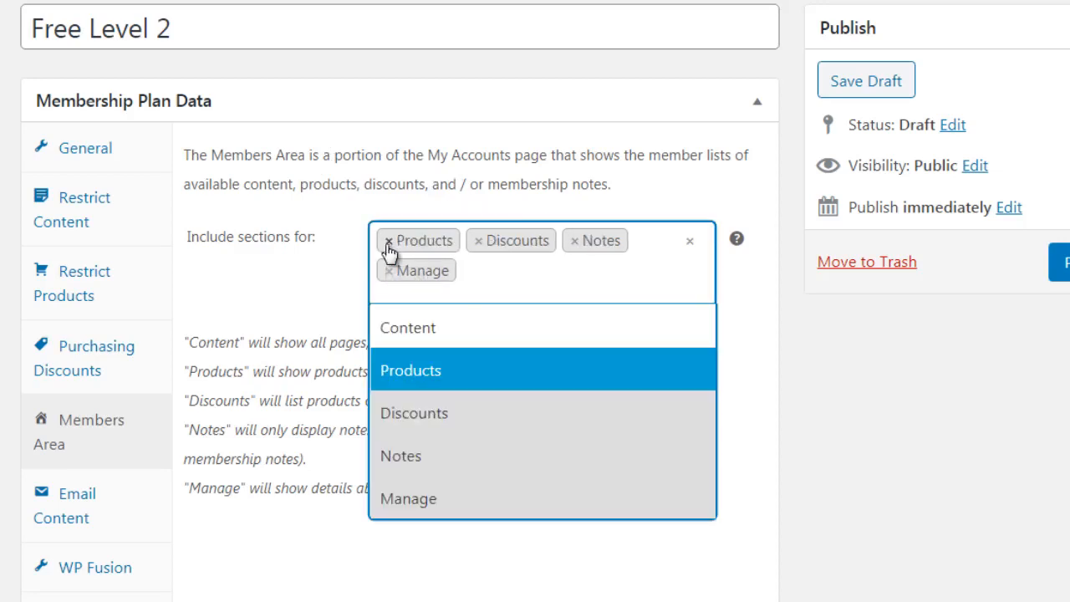
{"action": "left_click", "coordinate": [389, 241]}
{"action": "left_click", "coordinate": [389, 242]}
{"action": "left_click", "coordinate": [389, 242]}
{"action": "left_click", "coordinate": [388, 242]}
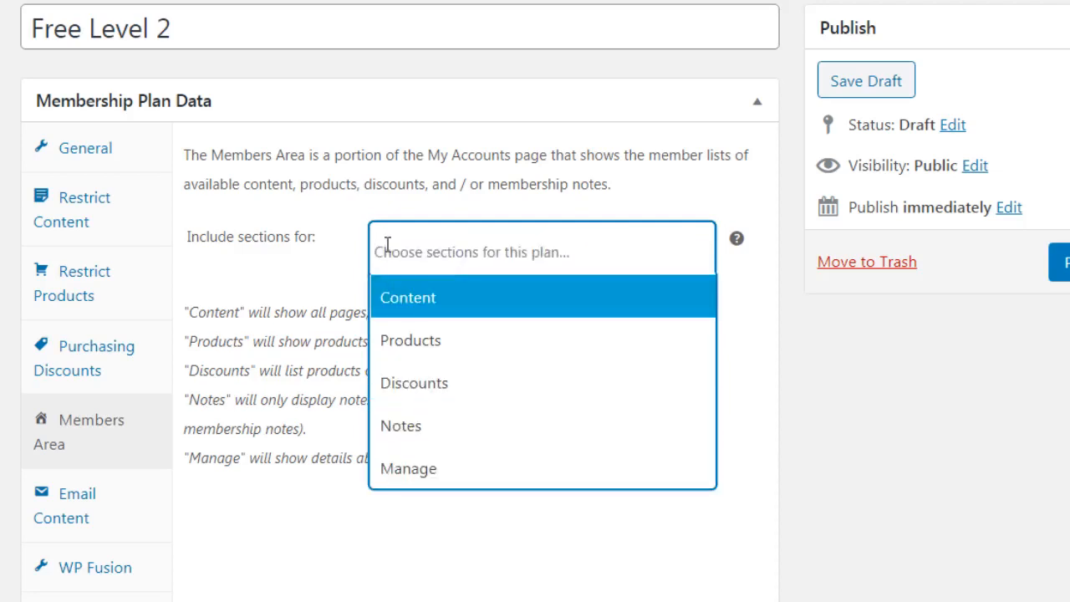
{"action": "left_click", "coordinate": [338, 534]}
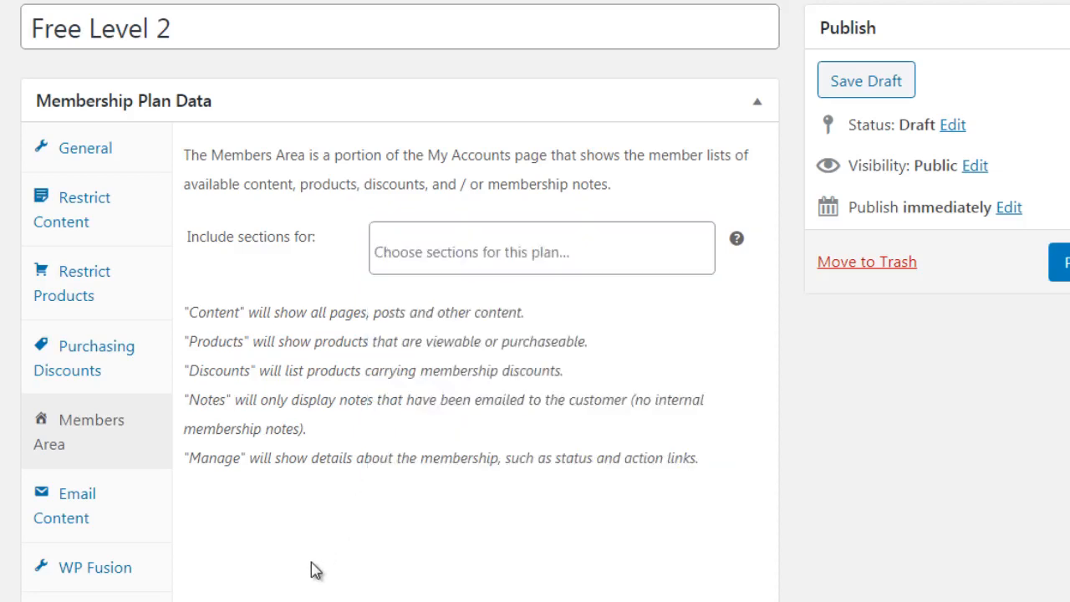
Include the Products, Discounts, Notes and Manage sections in the plan's Members Area.
{"action": "left_click", "coordinate": [451, 243]}
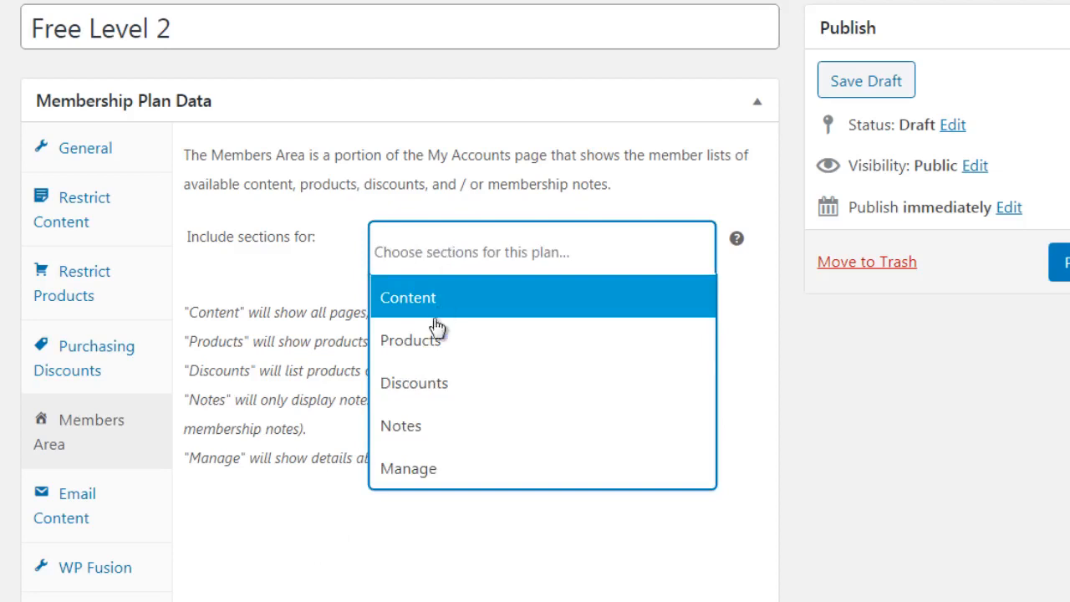
{"action": "left_click", "coordinate": [435, 336]}
{"action": "left_click", "coordinate": [389, 540]}
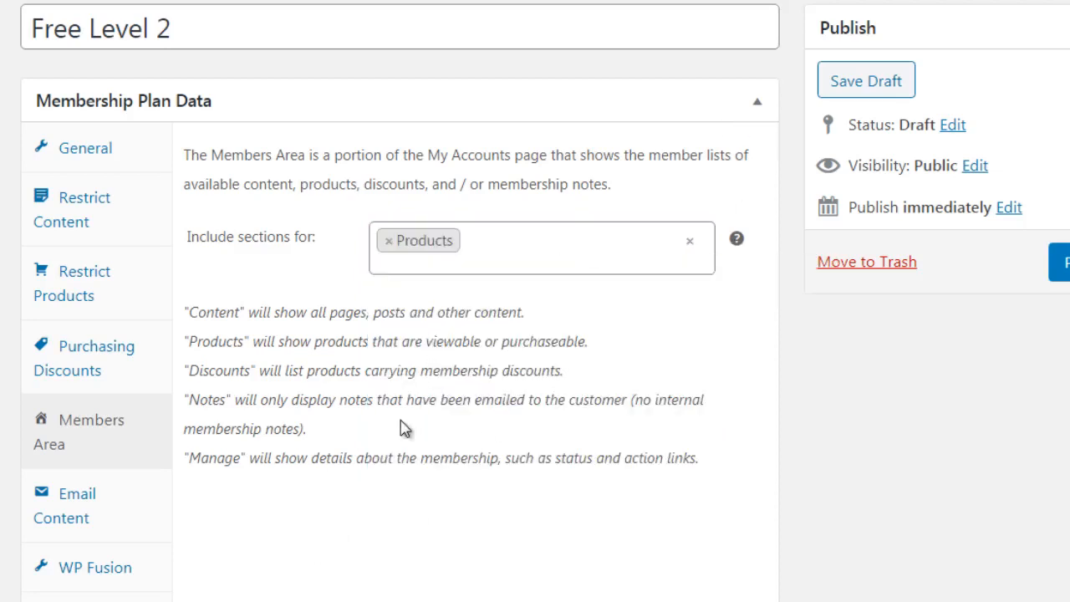
{"action": "left_click", "coordinate": [474, 243]}
{"action": "left_click", "coordinate": [459, 385]}
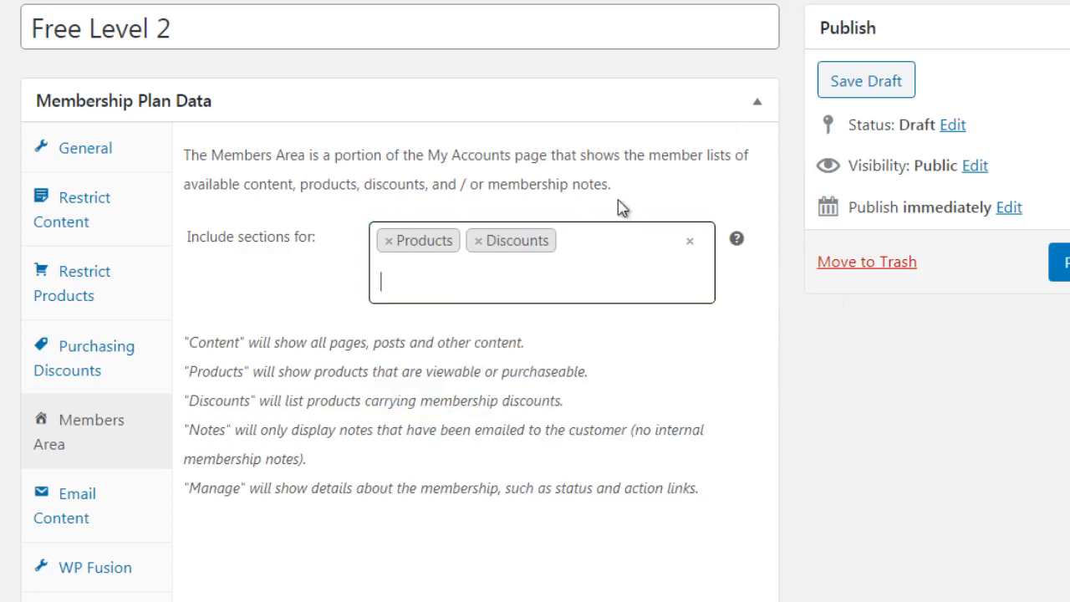
{"action": "left_click", "coordinate": [599, 248]}
{"action": "left_click", "coordinate": [483, 468]}
{"action": "left_click", "coordinate": [582, 278]}
{"action": "left_click", "coordinate": [500, 508]}
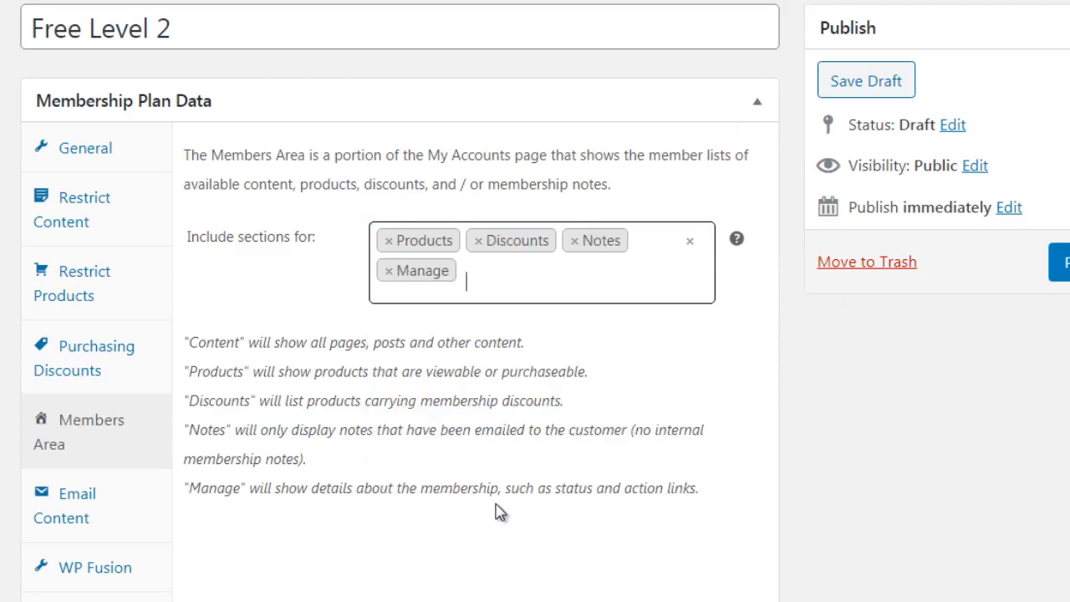
Check the plan's email content settings, and rename the plan to "Premium - $97 one time fee (all access pass)".
{"action": "left_click", "coordinate": [140, 520]}
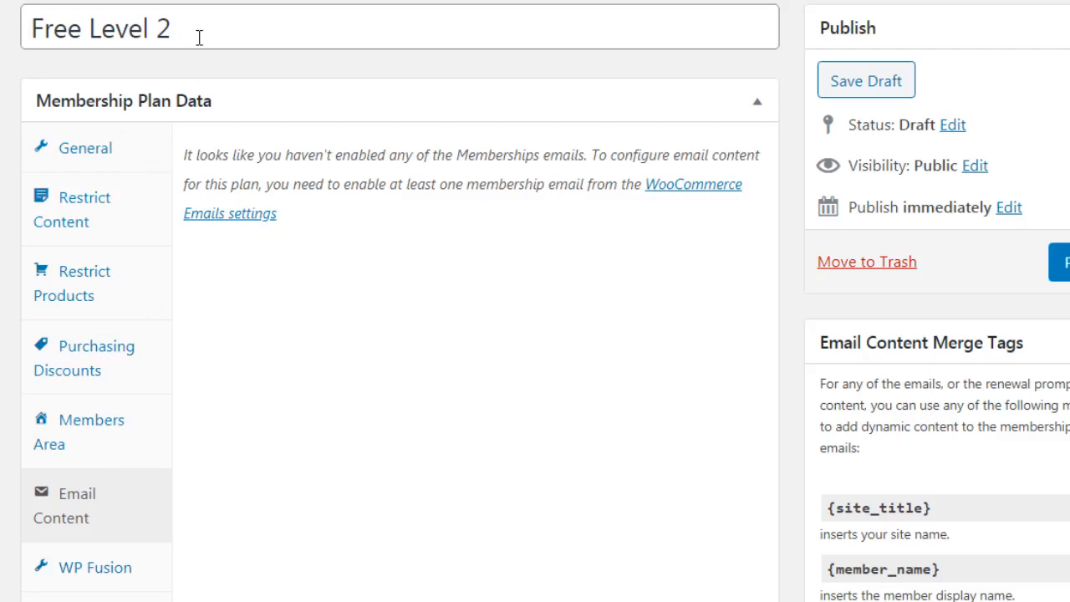
{"action": "left_click", "coordinate": [151, 153]}
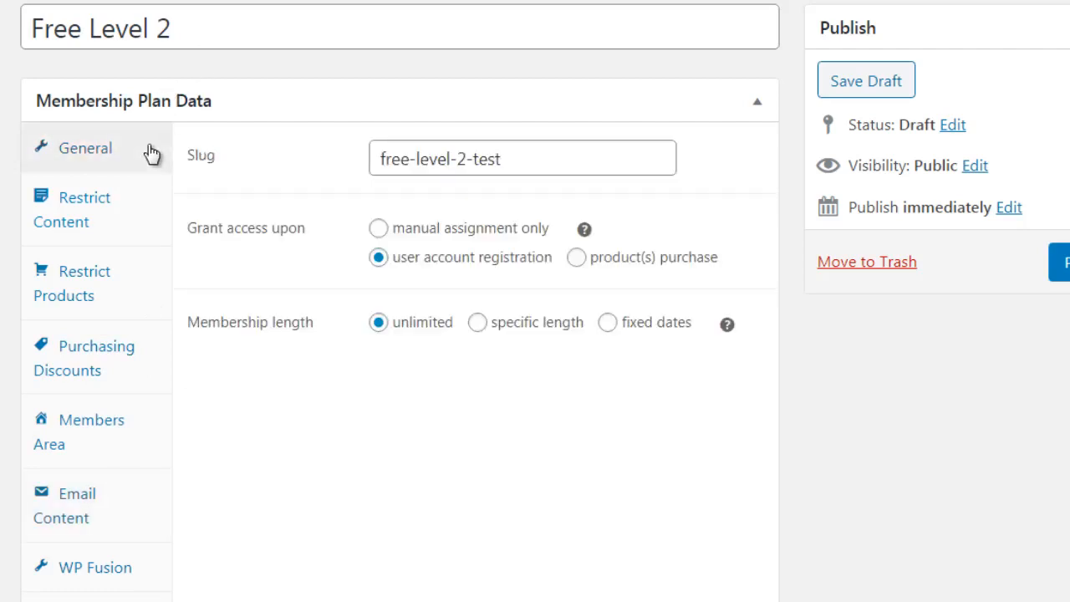
{"action": "left_click_drag", "start_coordinate": [173, 32], "coordinate": [12, 44]}
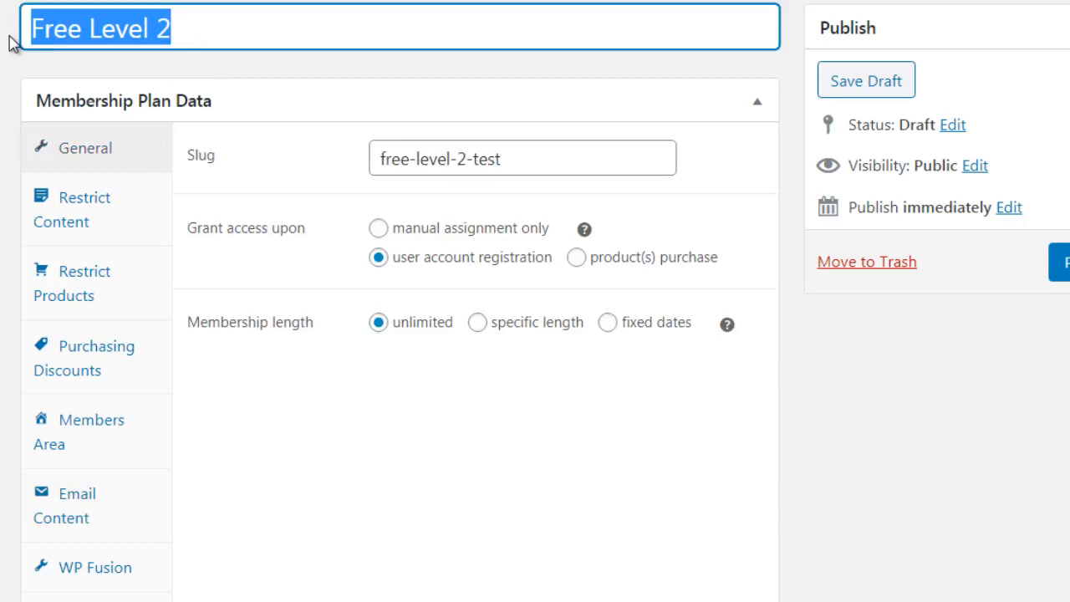
{"action": "type", "text": "Premium"}
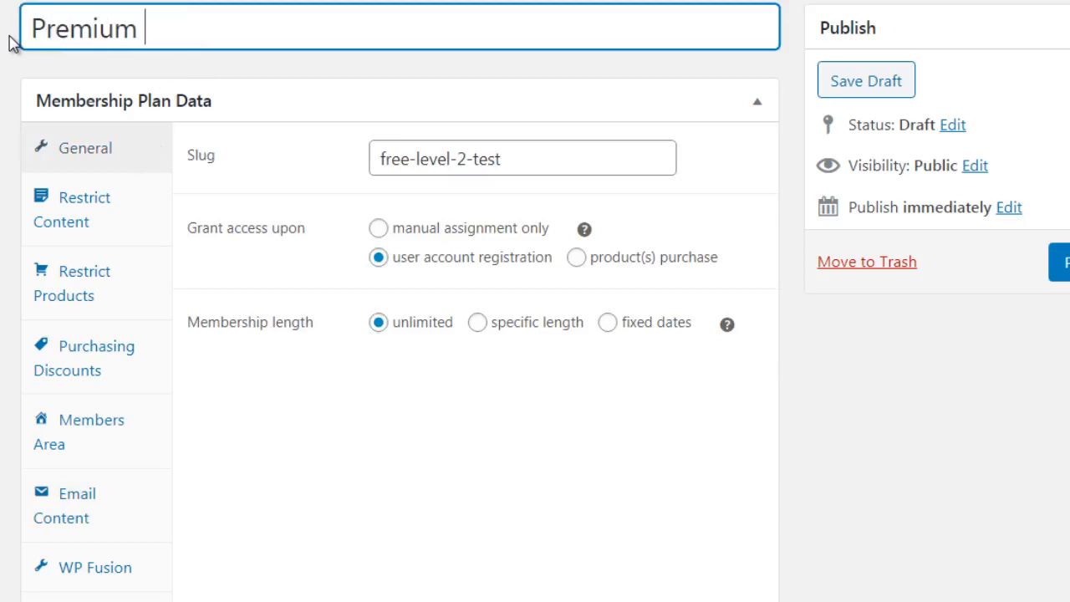
{"action": "type", "text": " - $97"}
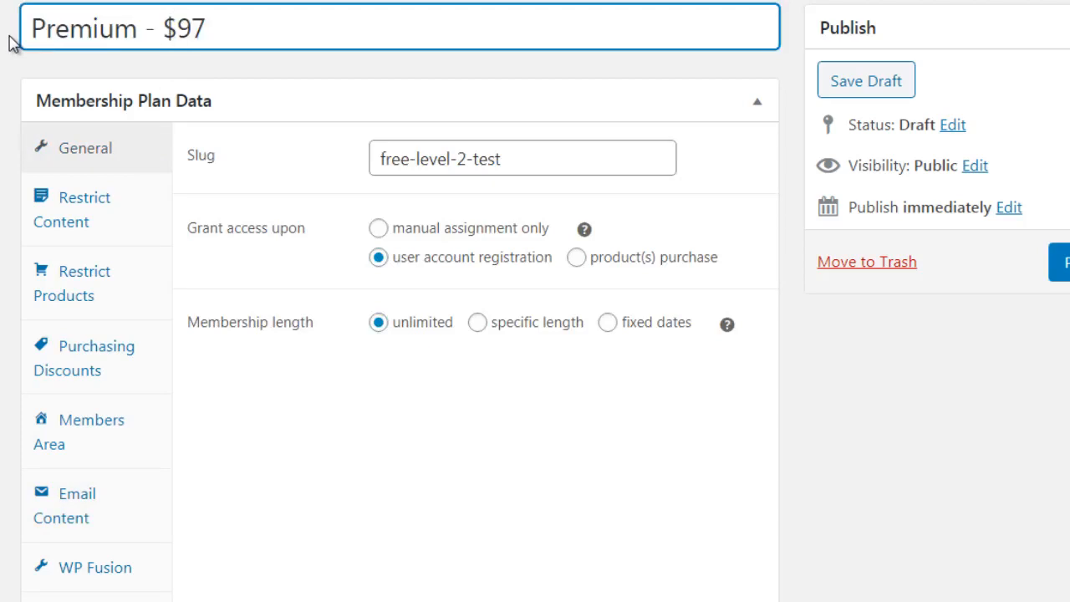
{"action": "type", "text": " one time fee"}
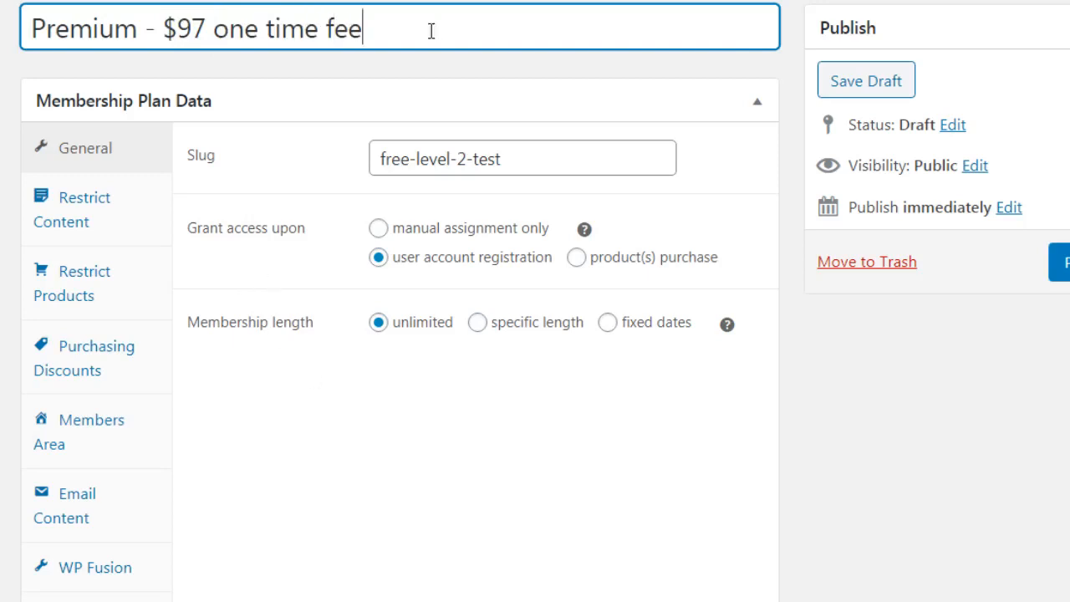
{"action": "type", "text": " (access"}
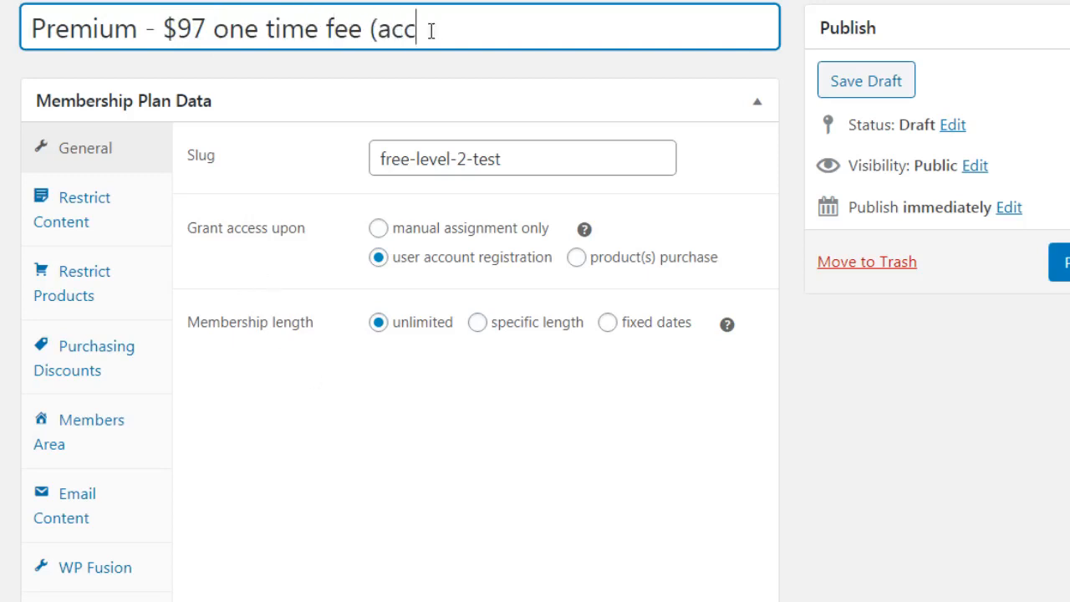
{"action": "key", "text": "BackSpace"}
{"action": "key", "text": "BackSpace"}
{"action": "key", "text": "BackSpace"}
{"action": "key", "text": "BackSpace"}
{"action": "key", "text": "BackSpace"}
{"action": "type", "text": "ll access pass)"}
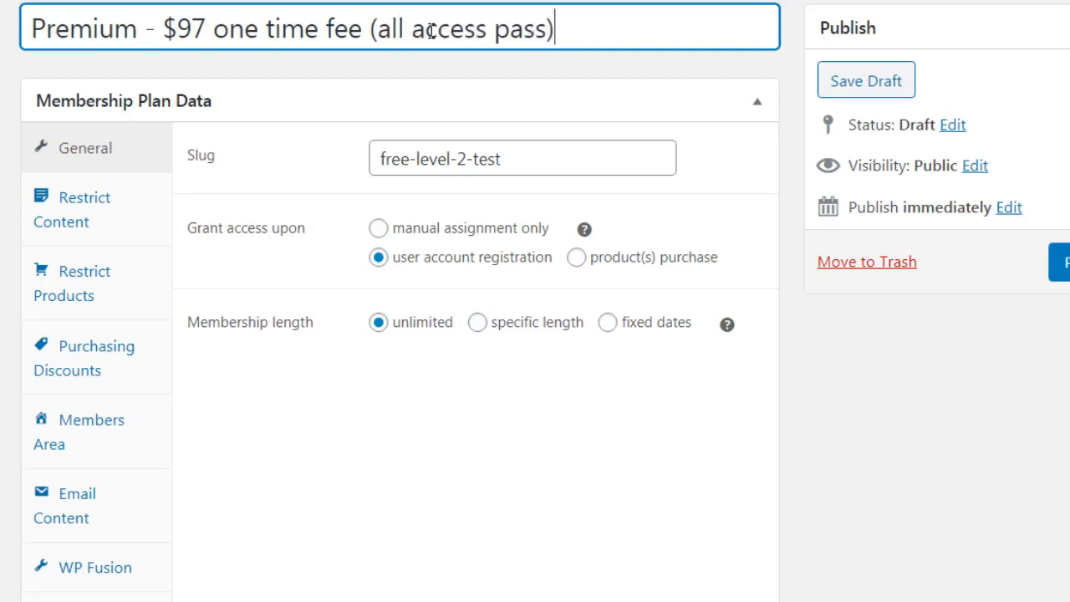
{"action": "left_click", "coordinate": [350, 431]}
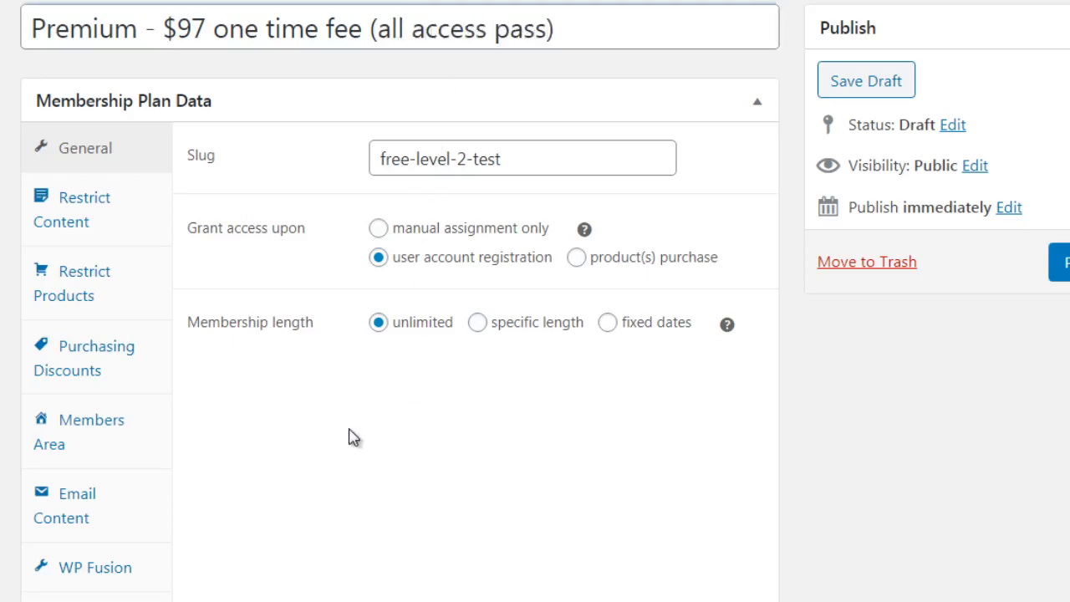
Set the plan's slug to premium-level and grant access upon product(s) purchase.
{"action": "left_click_drag", "start_coordinate": [530, 153], "coordinate": [346, 141]}
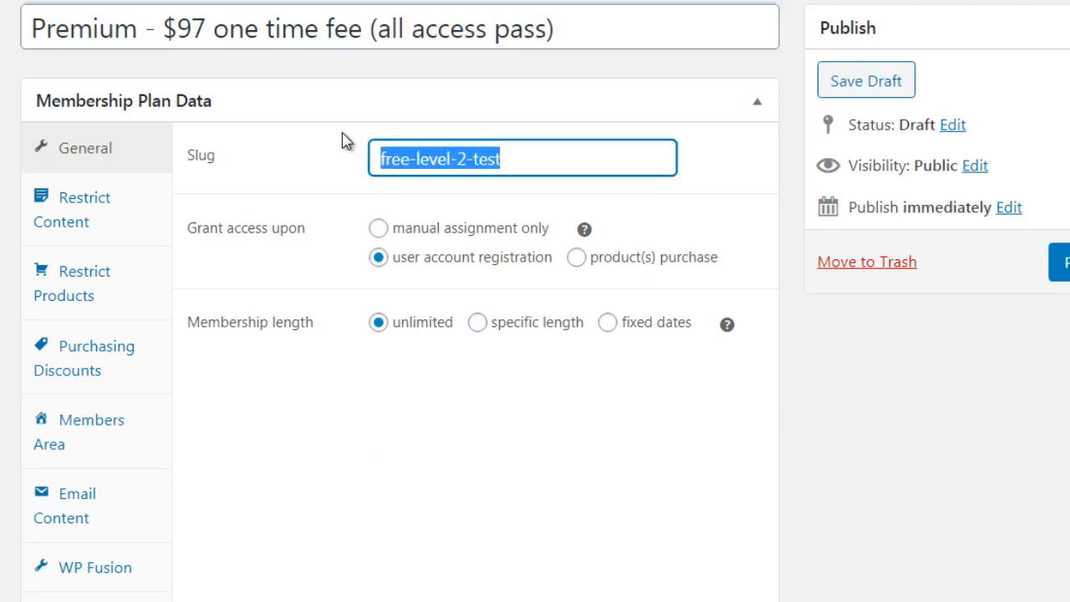
{"action": "type", "text": "premium"}
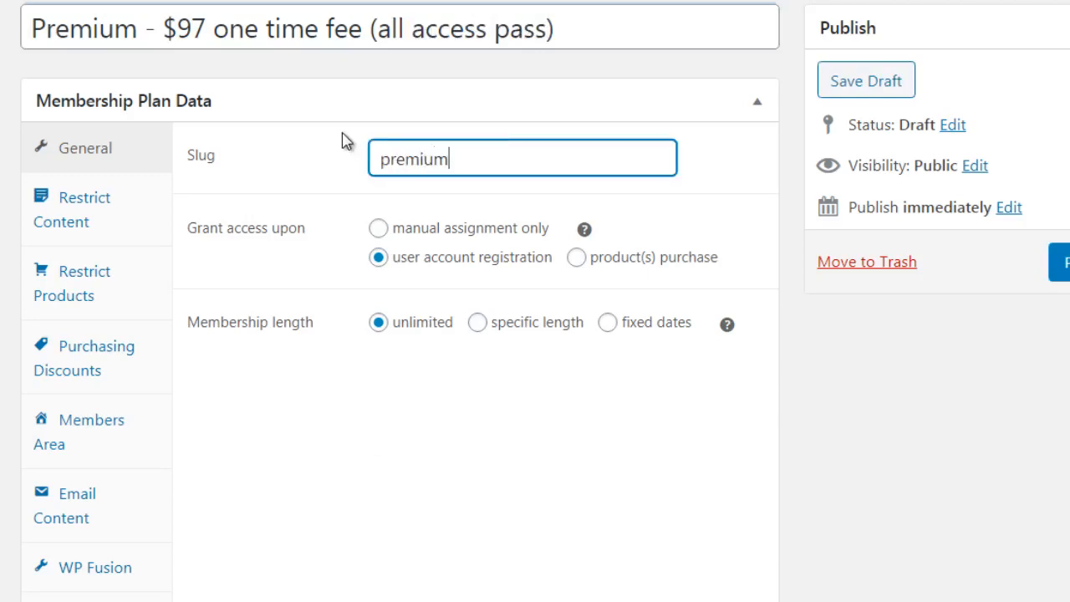
{"action": "type", "text": "-level"}
{"action": "left_click", "coordinate": [577, 258]}
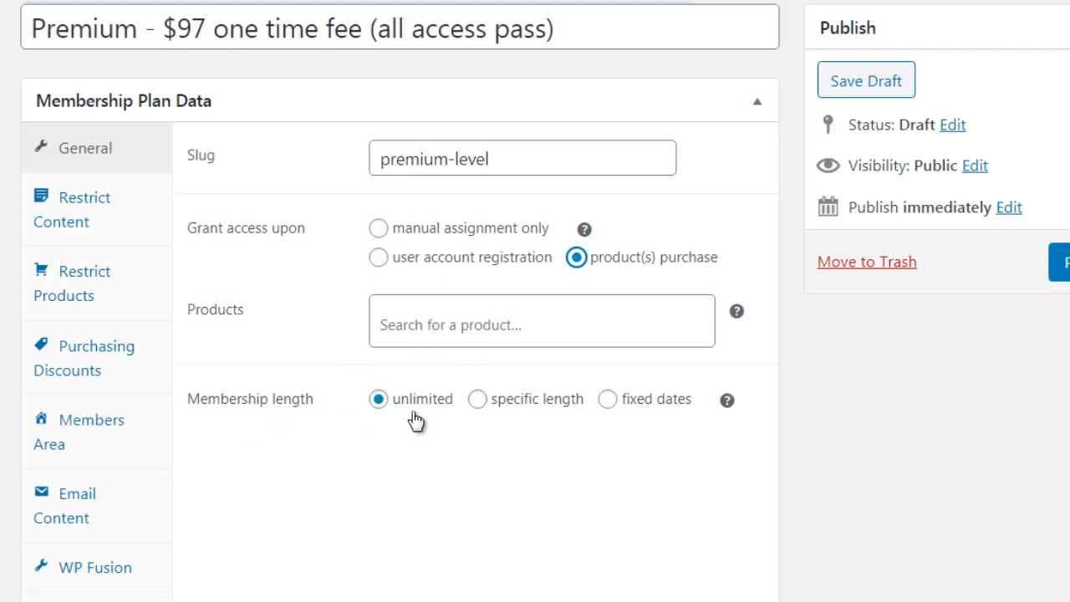
Review the content types available for the plan's existing Pages restriction rule.
{"action": "left_click", "coordinate": [149, 226]}
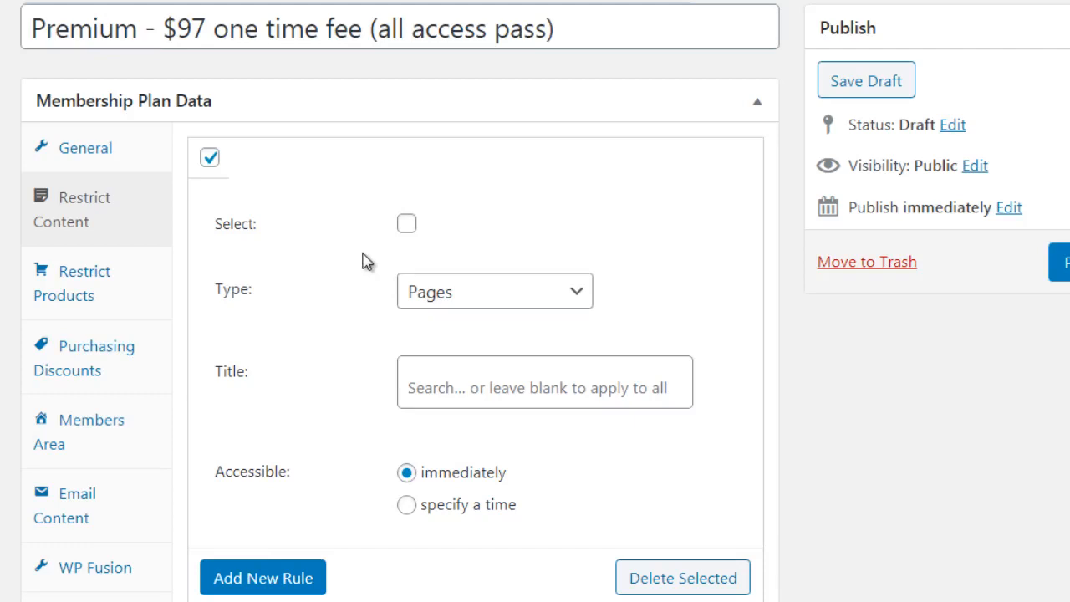
{"action": "left_click", "coordinate": [472, 295]}
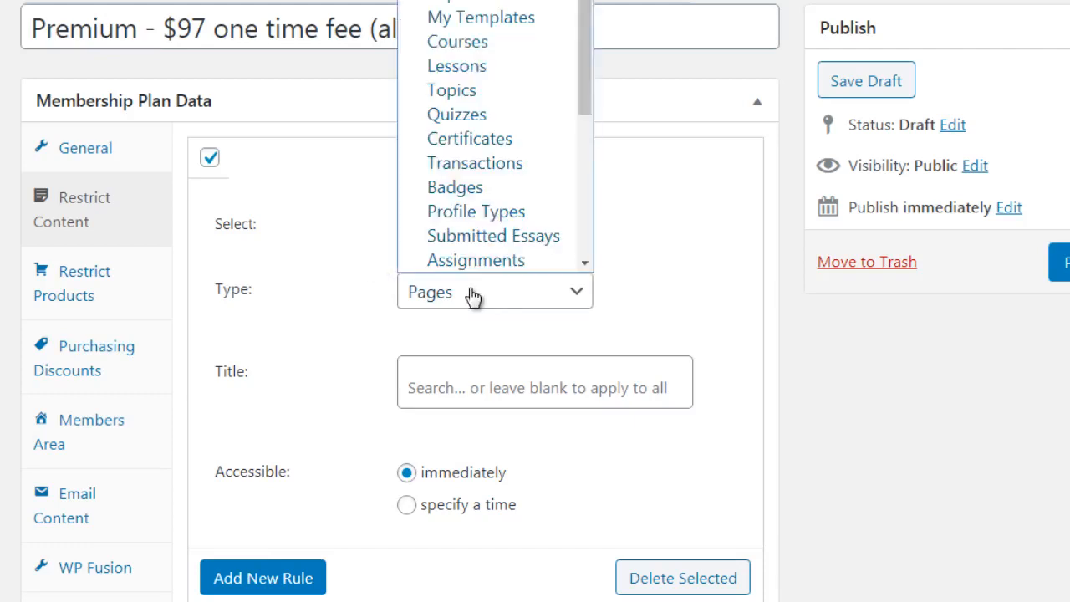
{"action": "left_click", "coordinate": [358, 305]}
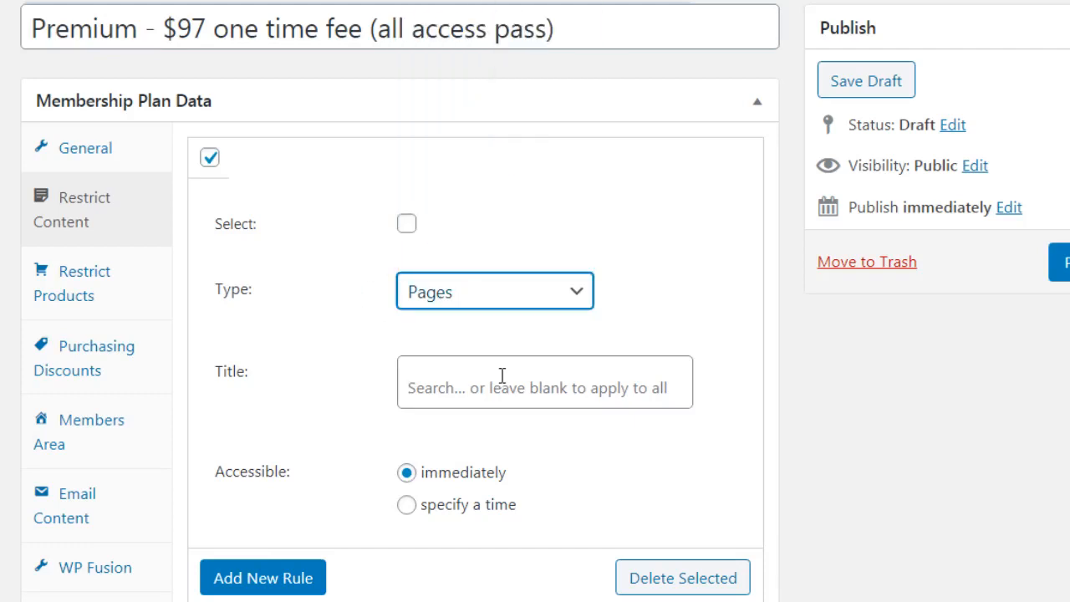
{"action": "left_click", "coordinate": [444, 293]}
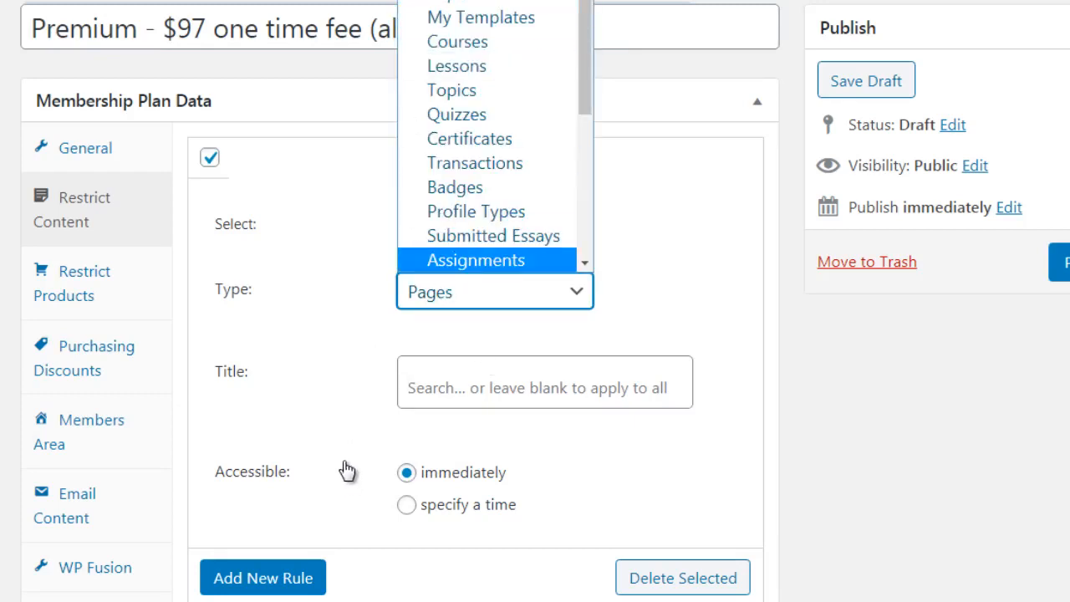
{"action": "left_click", "coordinate": [373, 436]}
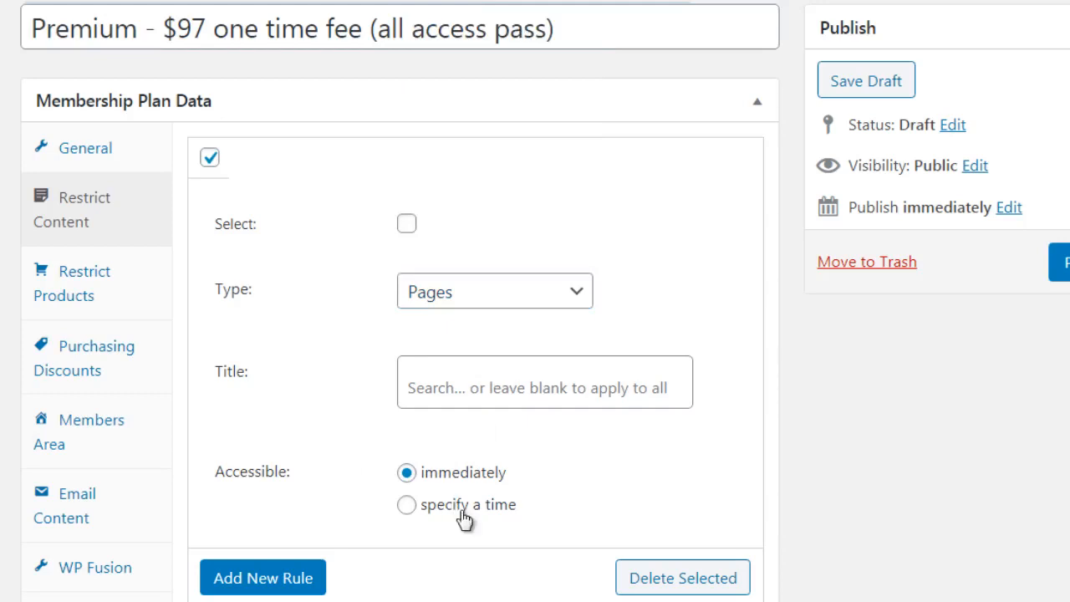
Add a second content restriction rule to the plan, keeping type Posts with immediate access, and look over both rules.
{"action": "left_click", "coordinate": [247, 579]}
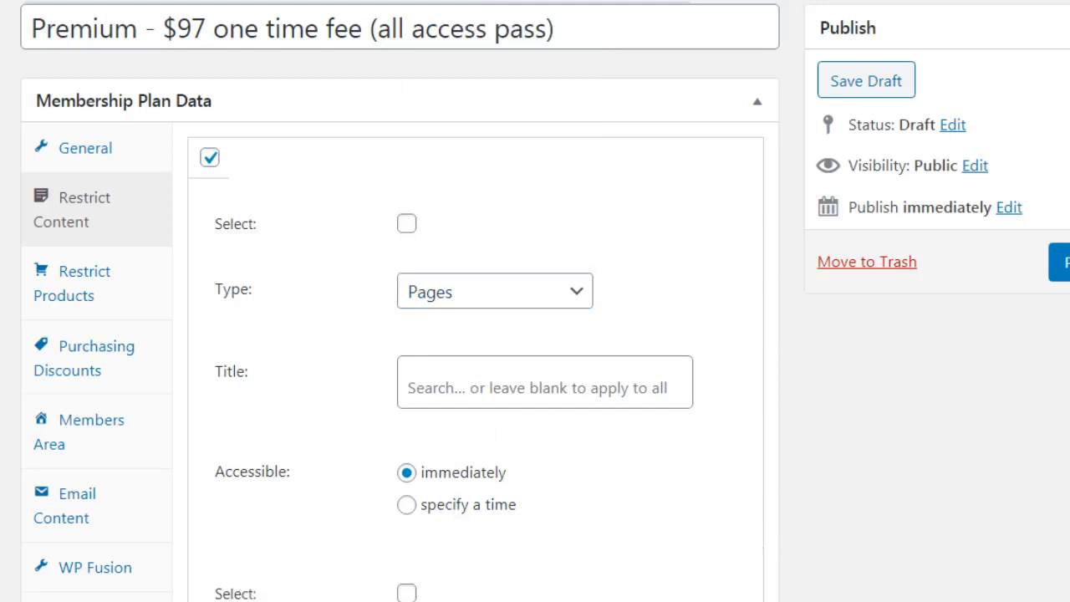
{"action": "scroll", "coordinate": [495, 383], "scroll_direction": "down", "scroll_amount": 3}
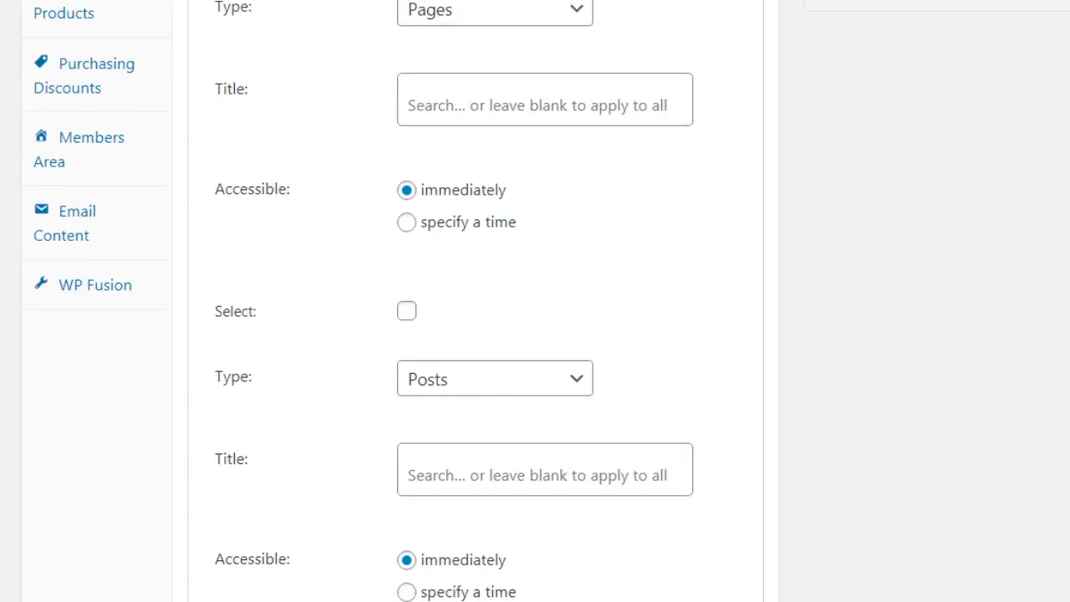
{"action": "scroll", "coordinate": [536, 301], "scroll_direction": "down", "scroll_amount": 2}
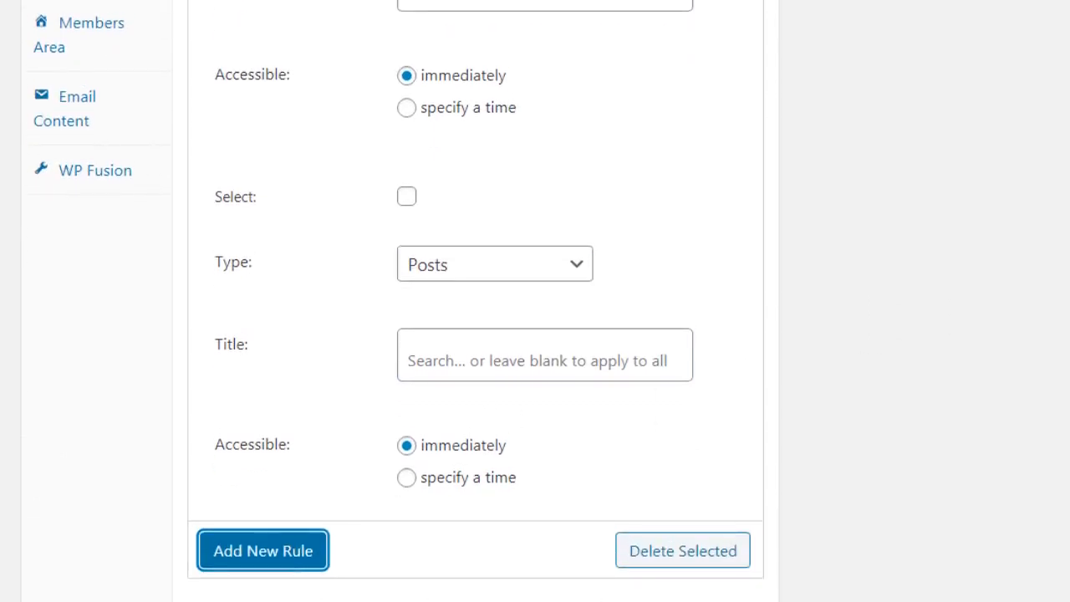
{"action": "scroll", "coordinate": [535, 301], "scroll_direction": "up", "scroll_amount": 5}
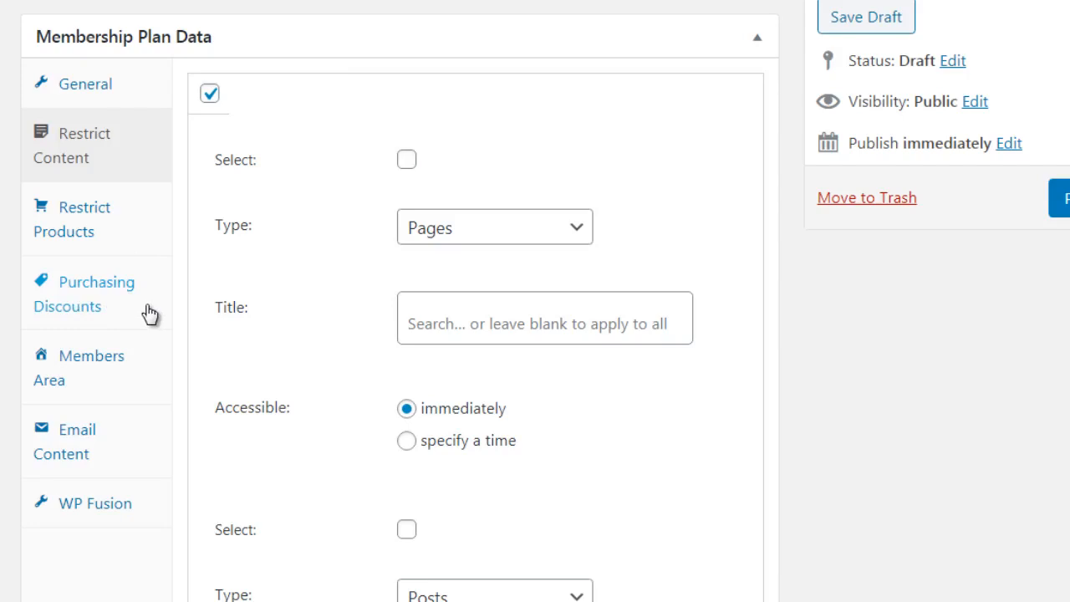
Include the Content section in the plan's Members Area, and publish the plan, accepting rules that apply to all content.
{"action": "left_click", "coordinate": [143, 382]}
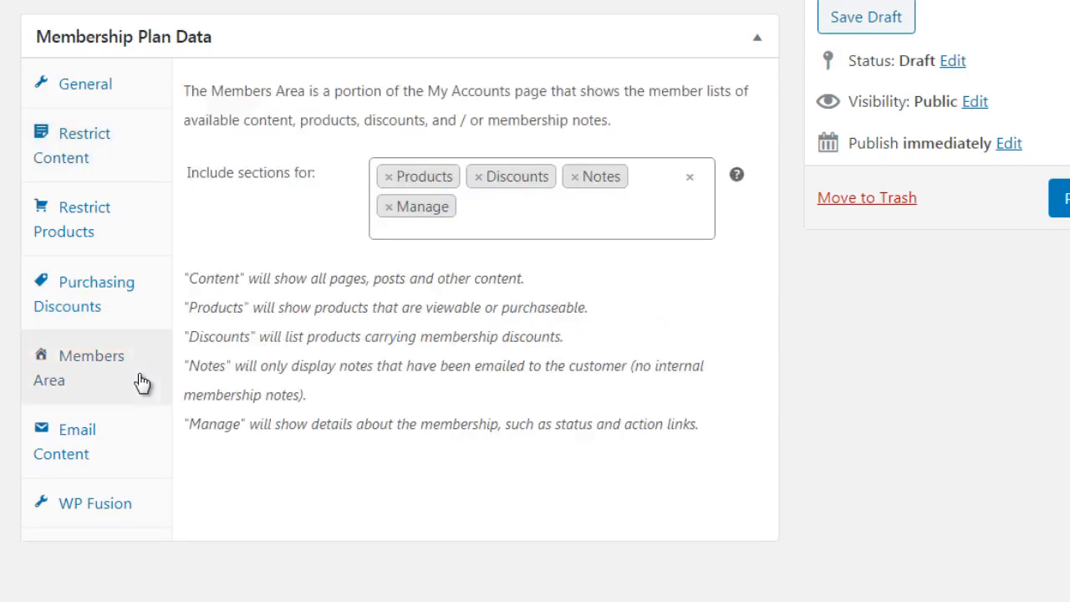
{"action": "left_click", "coordinate": [531, 219]}
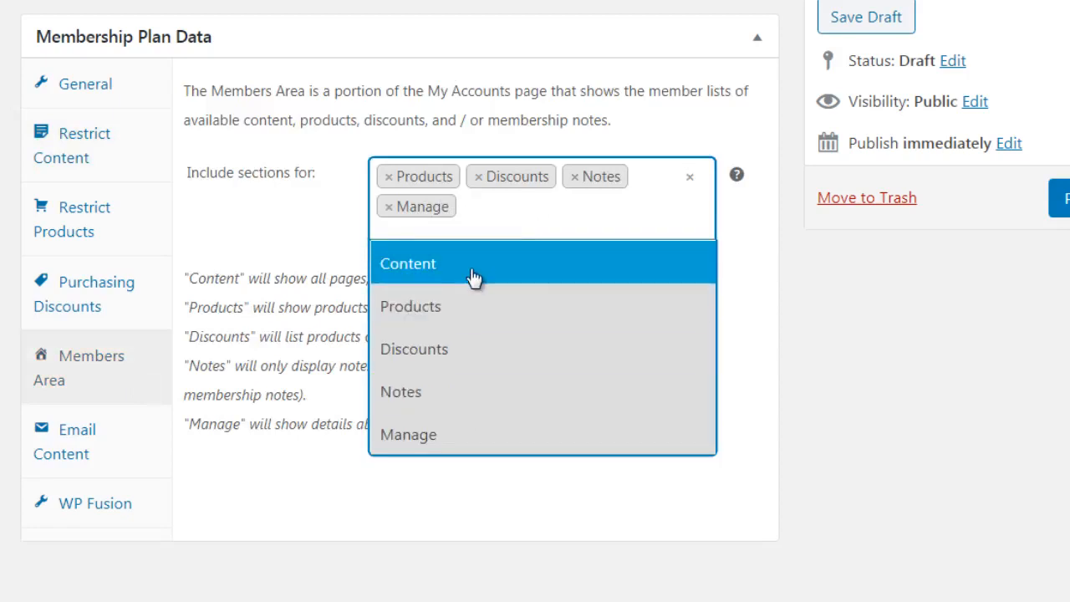
{"action": "left_click", "coordinate": [474, 268]}
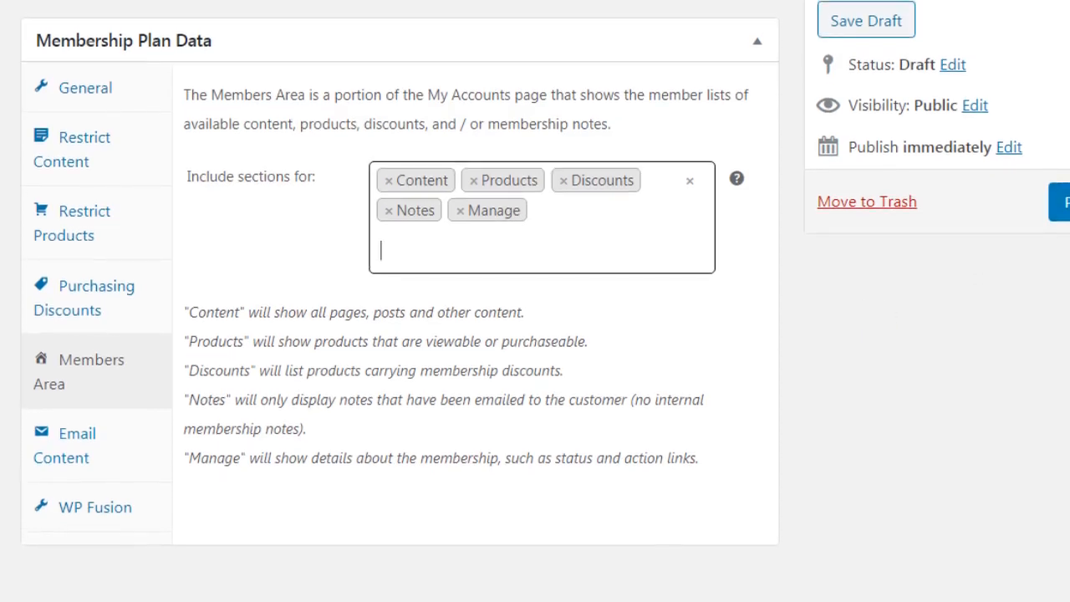
{"action": "left_click", "coordinate": [1066, 202]}
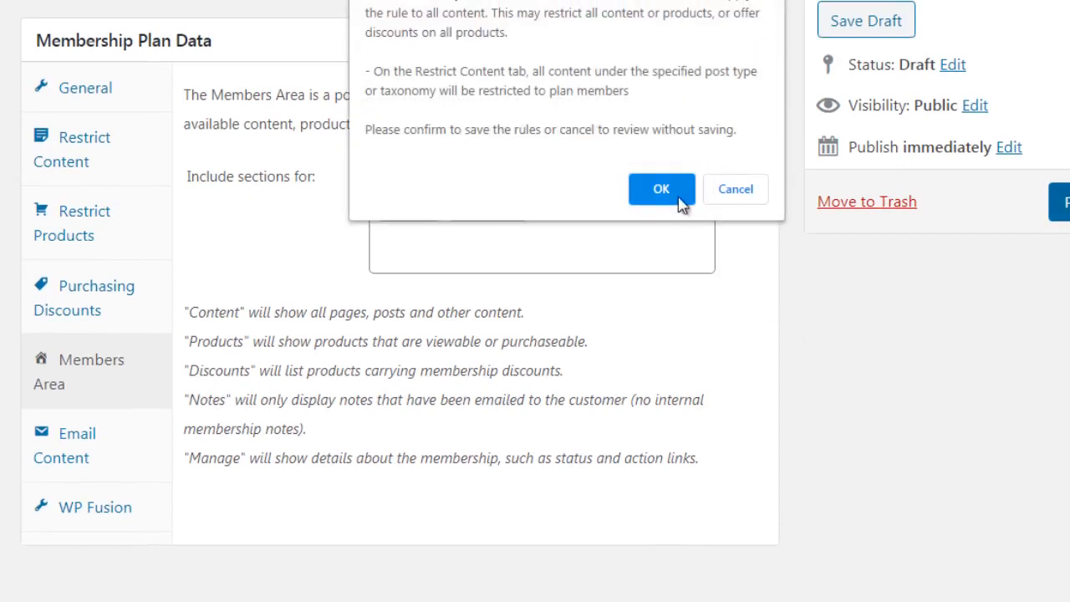
{"action": "left_click", "coordinate": [661, 189]}
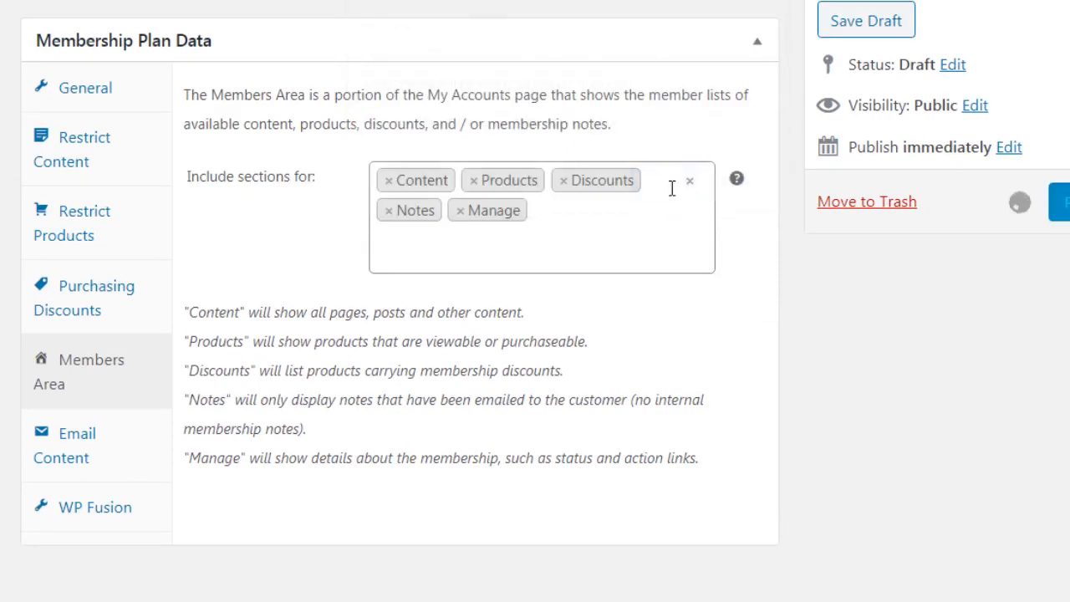